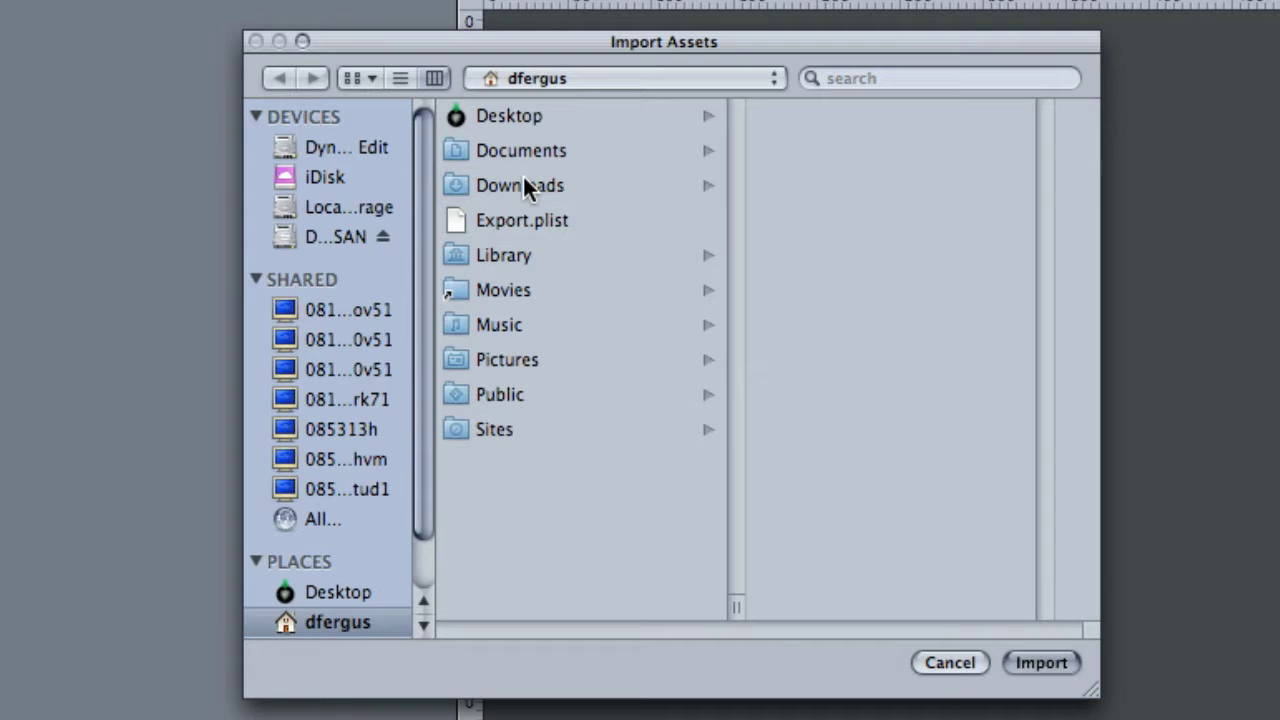
Browse the DML_XSAN volume through home and the personal folder to open the TrainingGenCom folder for asset import
{"action": "left_click", "coordinate": [338, 237]}
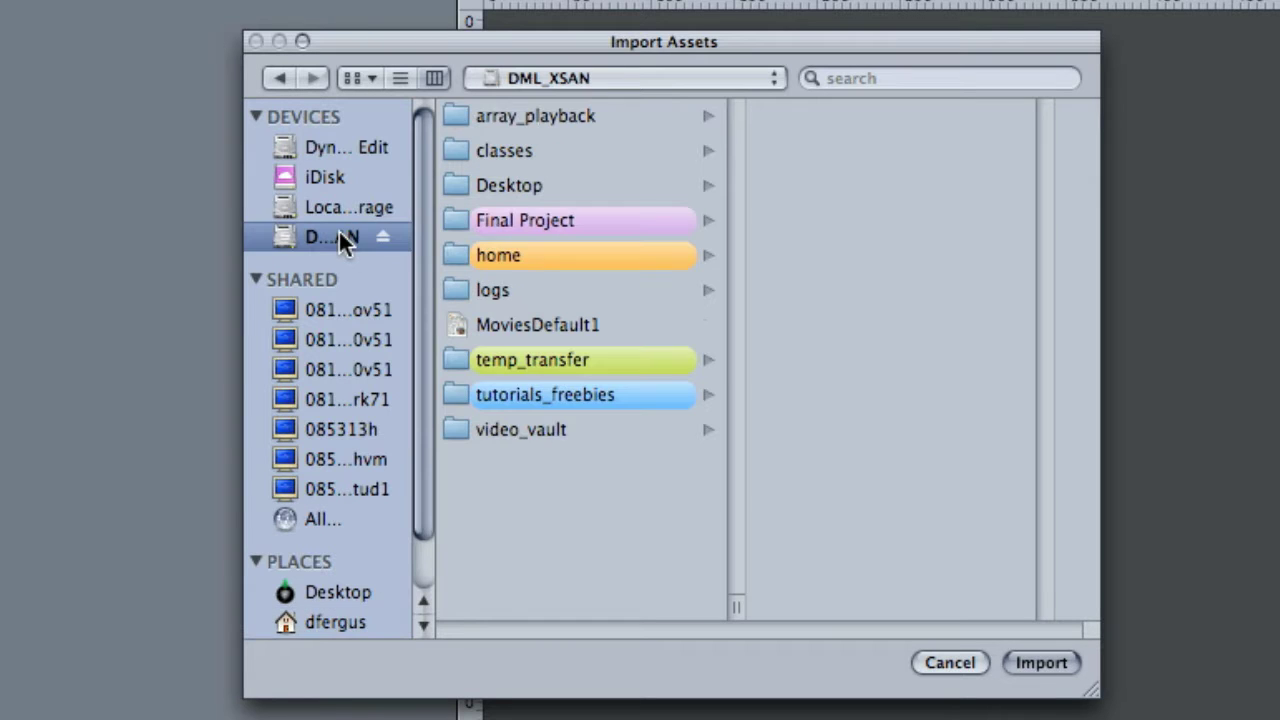
{"action": "left_click", "coordinate": [585, 268]}
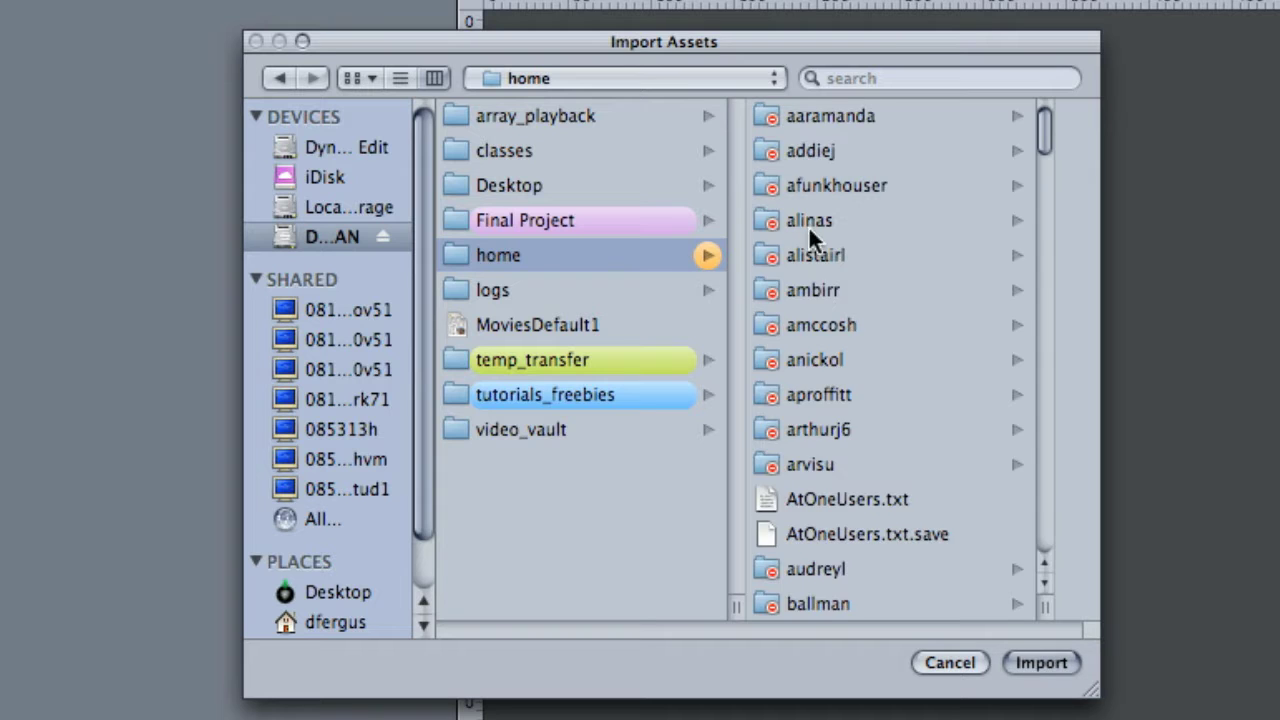
{"action": "scroll", "coordinate": [824, 280], "scroll_direction": "down", "scroll_amount": 10}
{"action": "scroll", "coordinate": [846, 320], "scroll_direction": "down", "scroll_amount": 8}
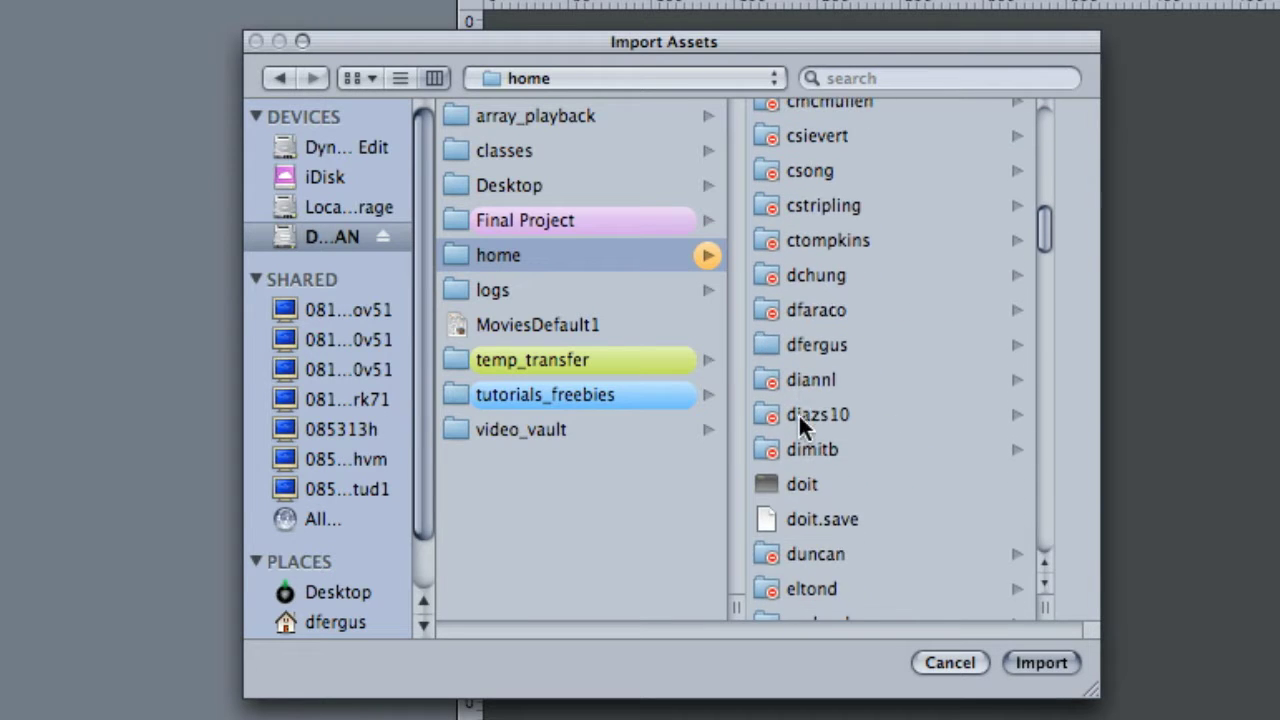
{"action": "left_click", "coordinate": [811, 340]}
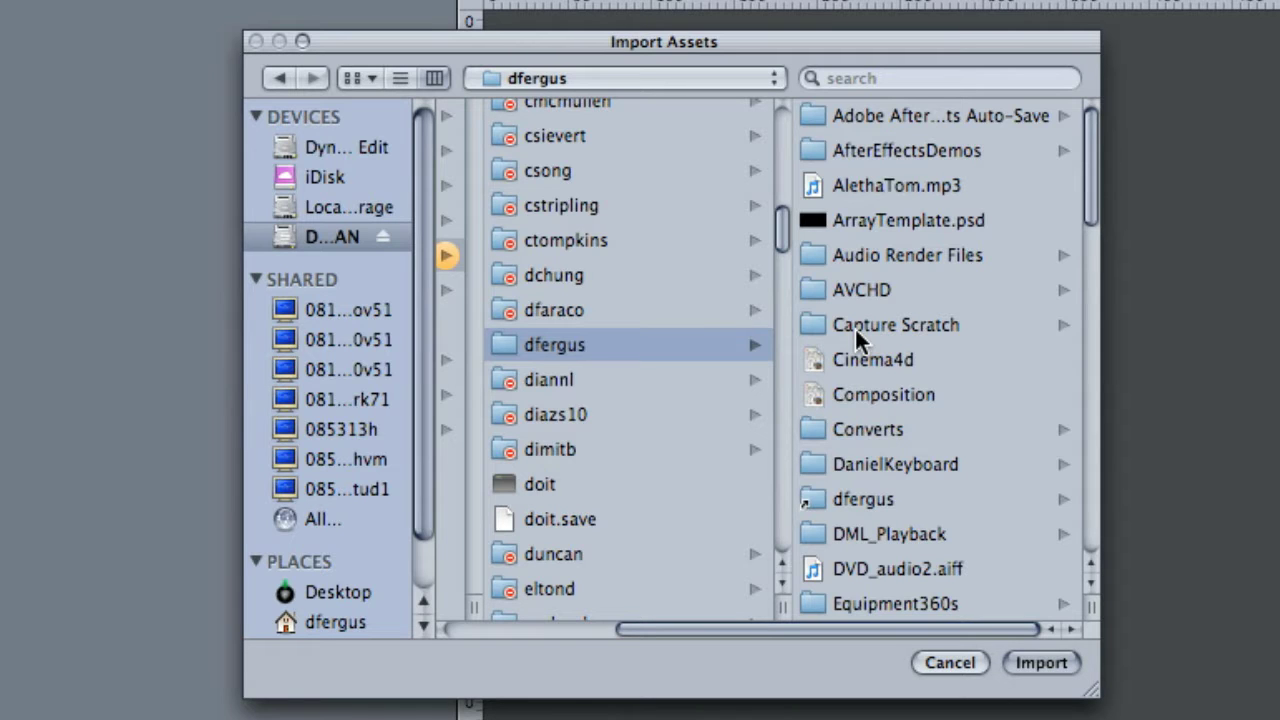
{"action": "scroll", "coordinate": [840, 292], "scroll_direction": "down", "scroll_amount": 10}
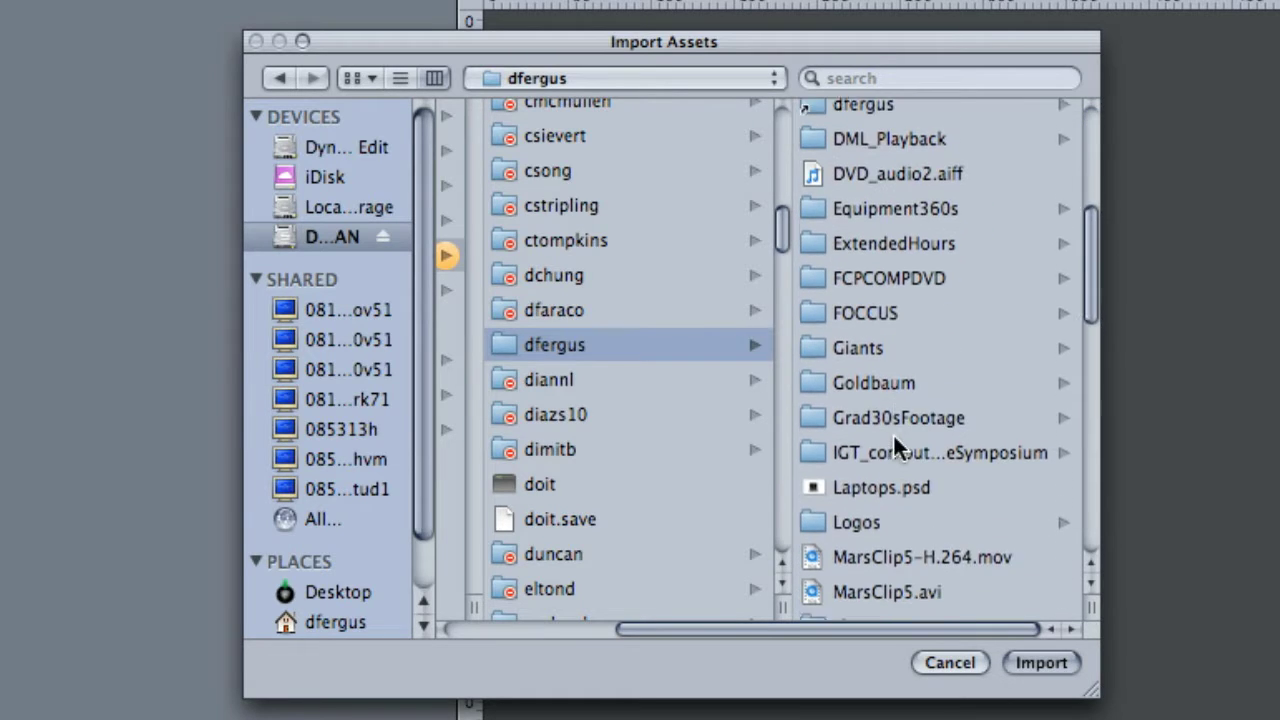
{"action": "scroll", "coordinate": [861, 440], "scroll_direction": "down", "scroll_amount": 9}
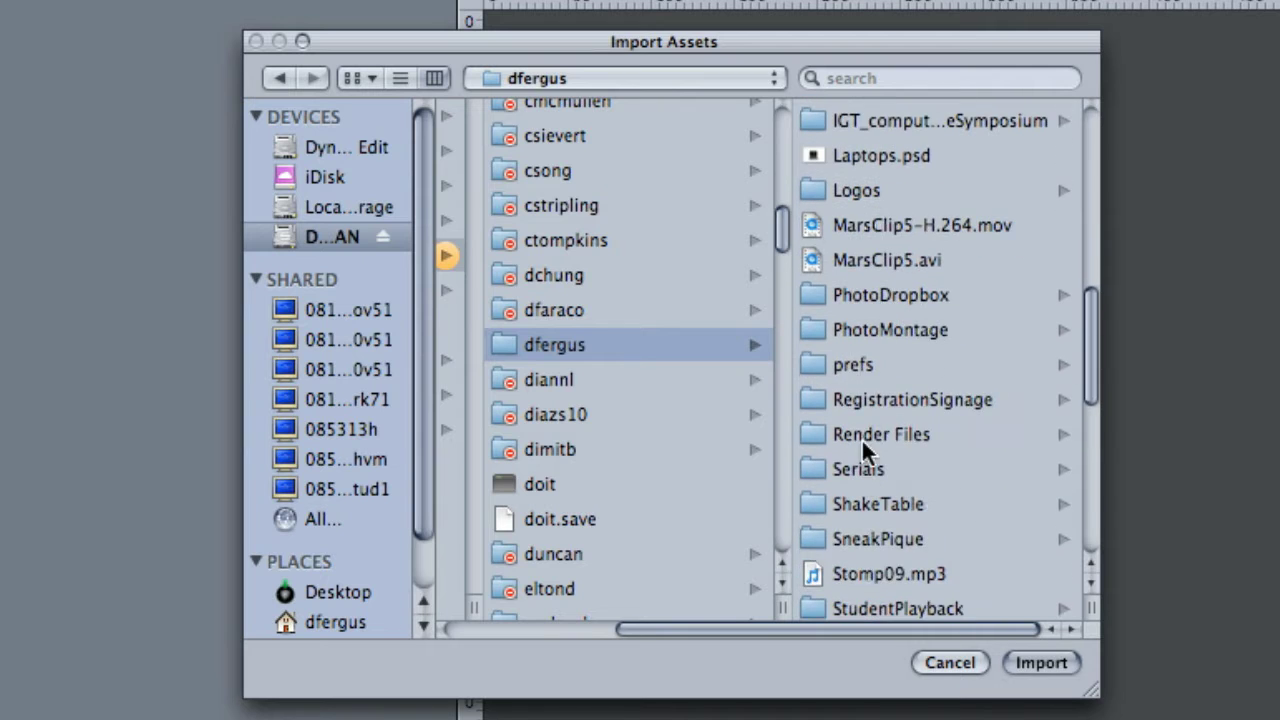
{"action": "scroll", "coordinate": [866, 420], "scroll_direction": "down", "scroll_amount": 6}
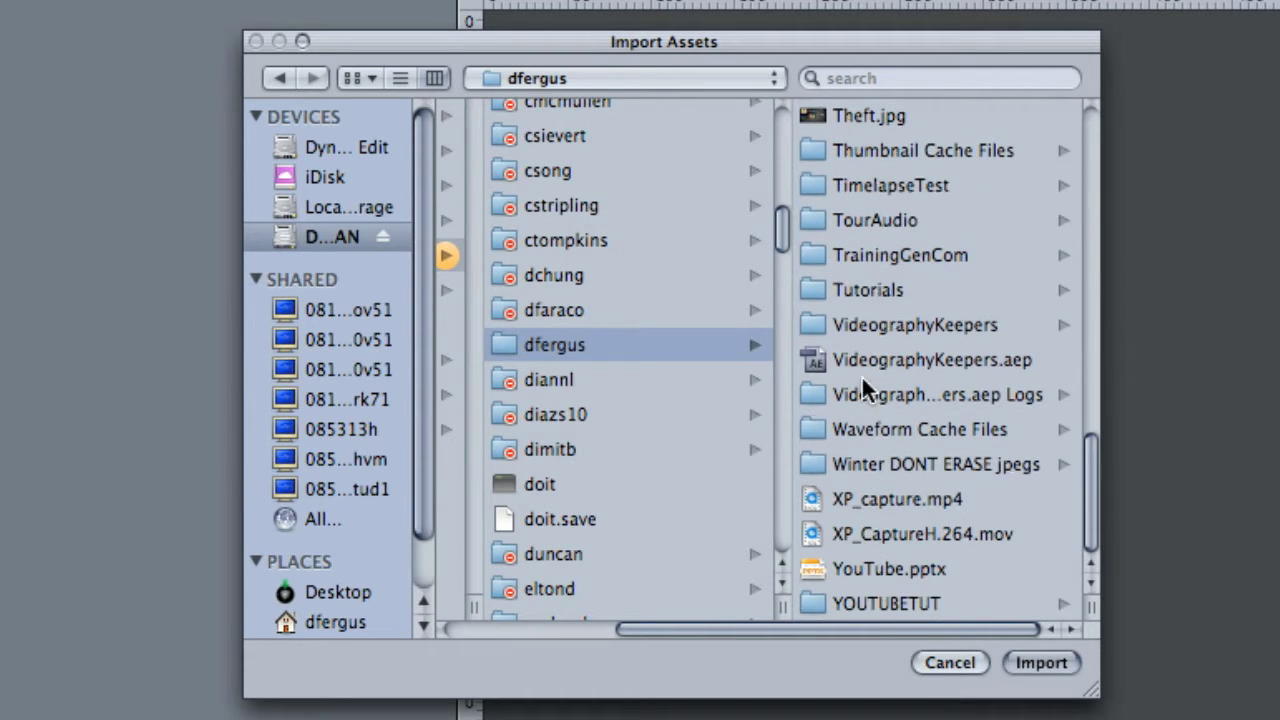
{"action": "left_click", "coordinate": [868, 255]}
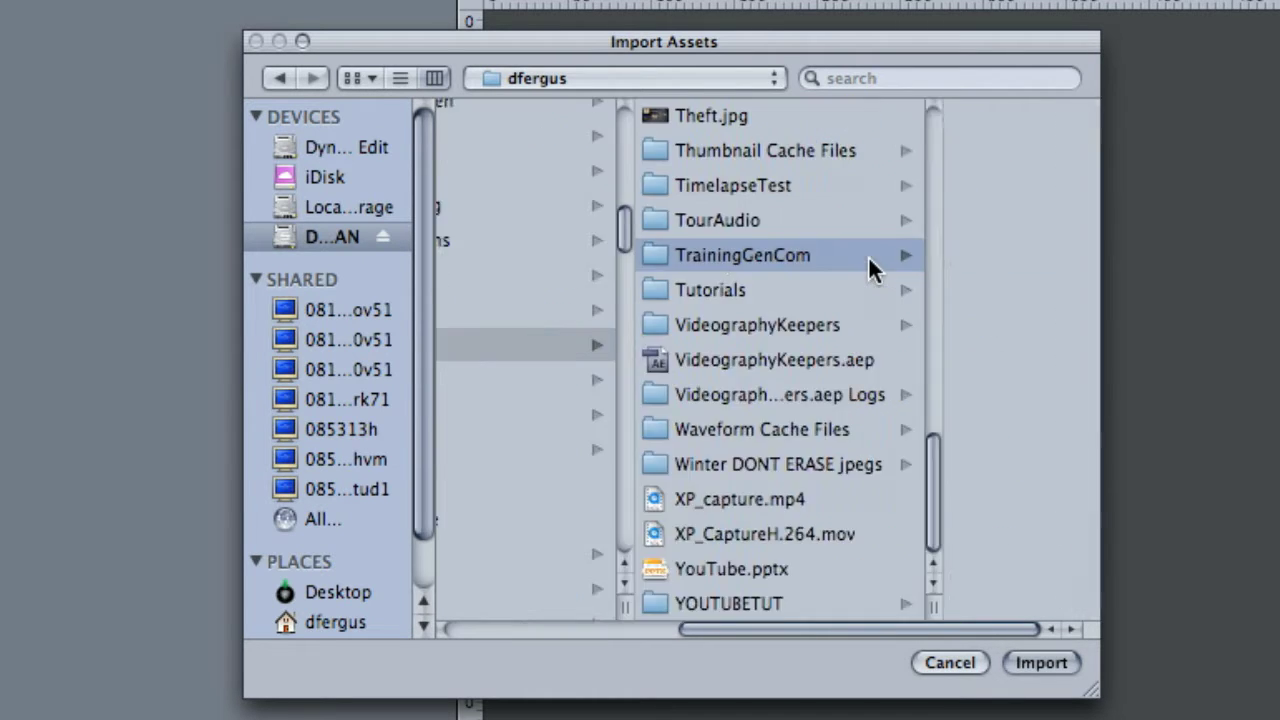
Select the Auditorium, HeadEnd and Room104 .ac3 audio and .m2v video files in TrainingGenCom and import them as assets
{"action": "left_click", "coordinate": [943, 209]}
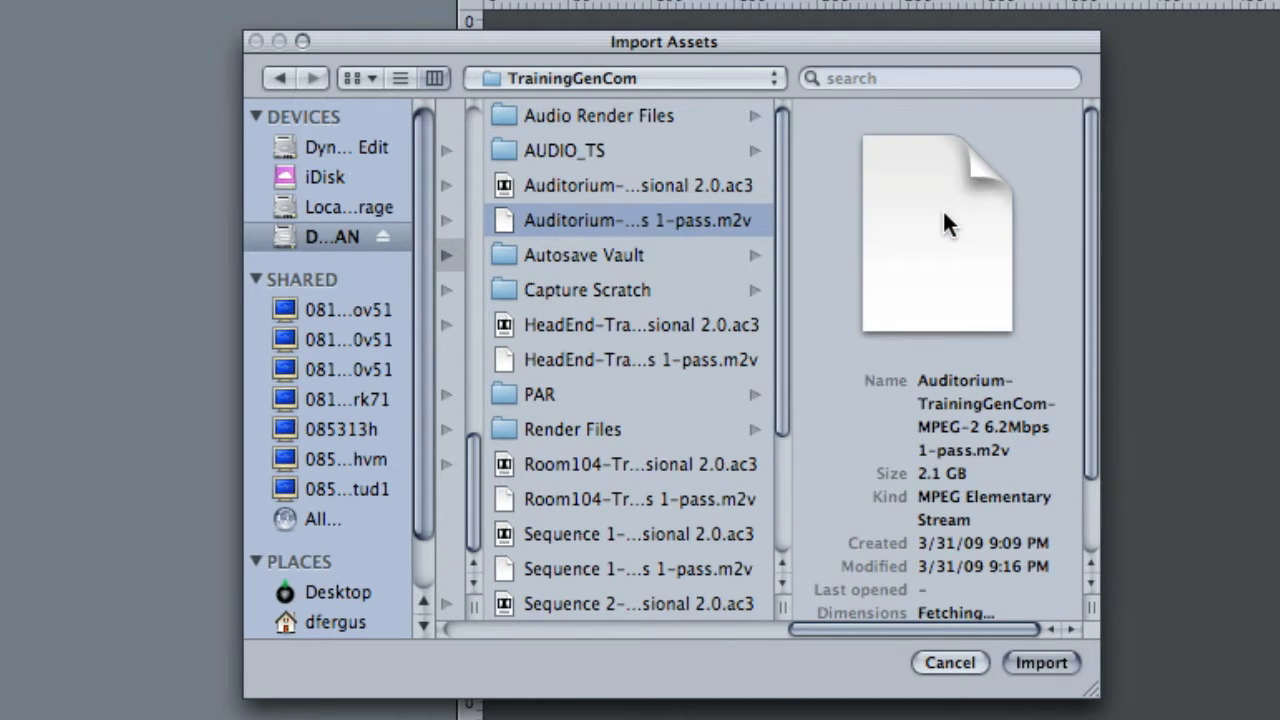
{"action": "left_click", "coordinate": [693, 190], "text": "shift"}
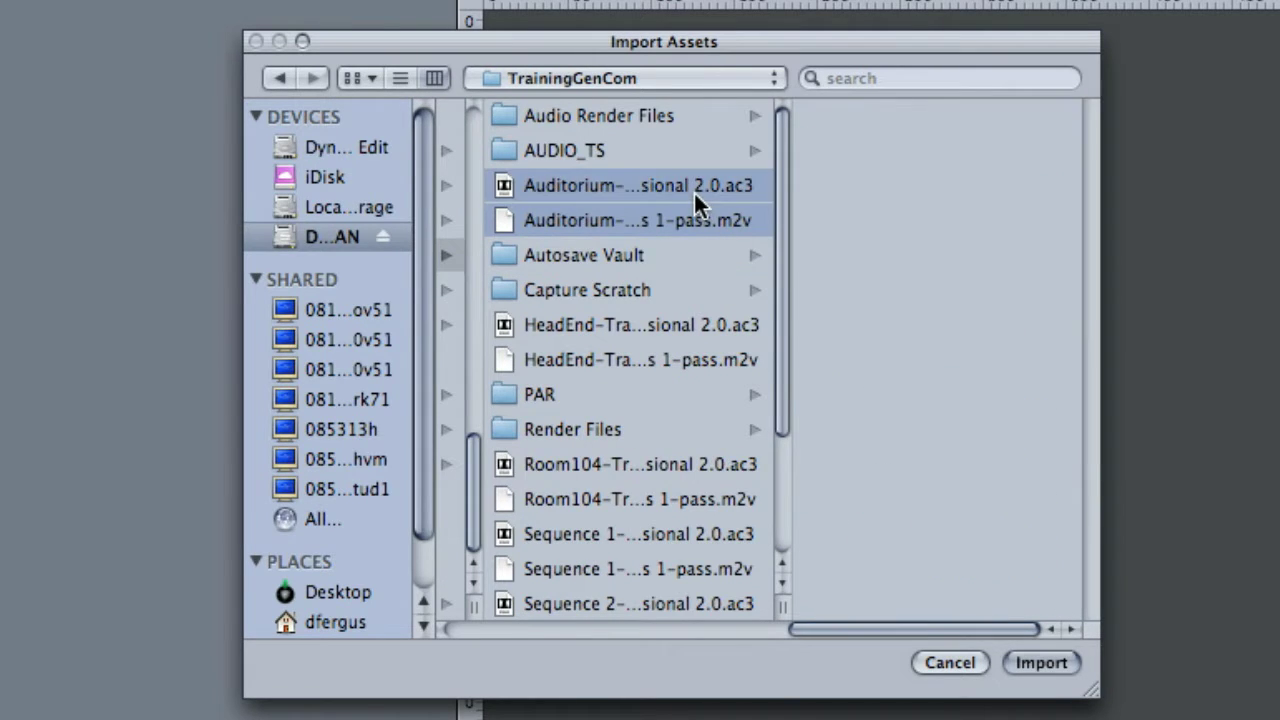
{"action": "left_click", "coordinate": [579, 322], "text": "super"}
{"action": "left_click", "coordinate": [563, 370], "text": "super"}
{"action": "left_click", "coordinate": [559, 468], "text": "super"}
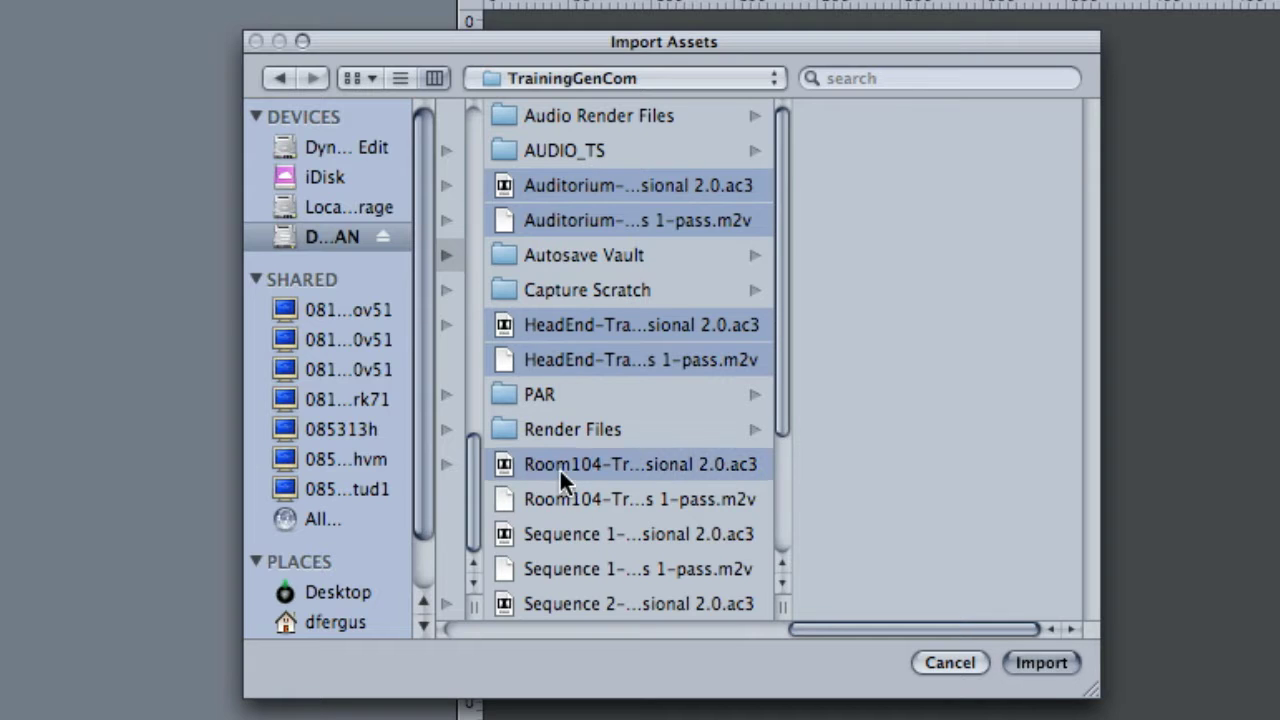
{"action": "left_click", "coordinate": [554, 490], "text": "super"}
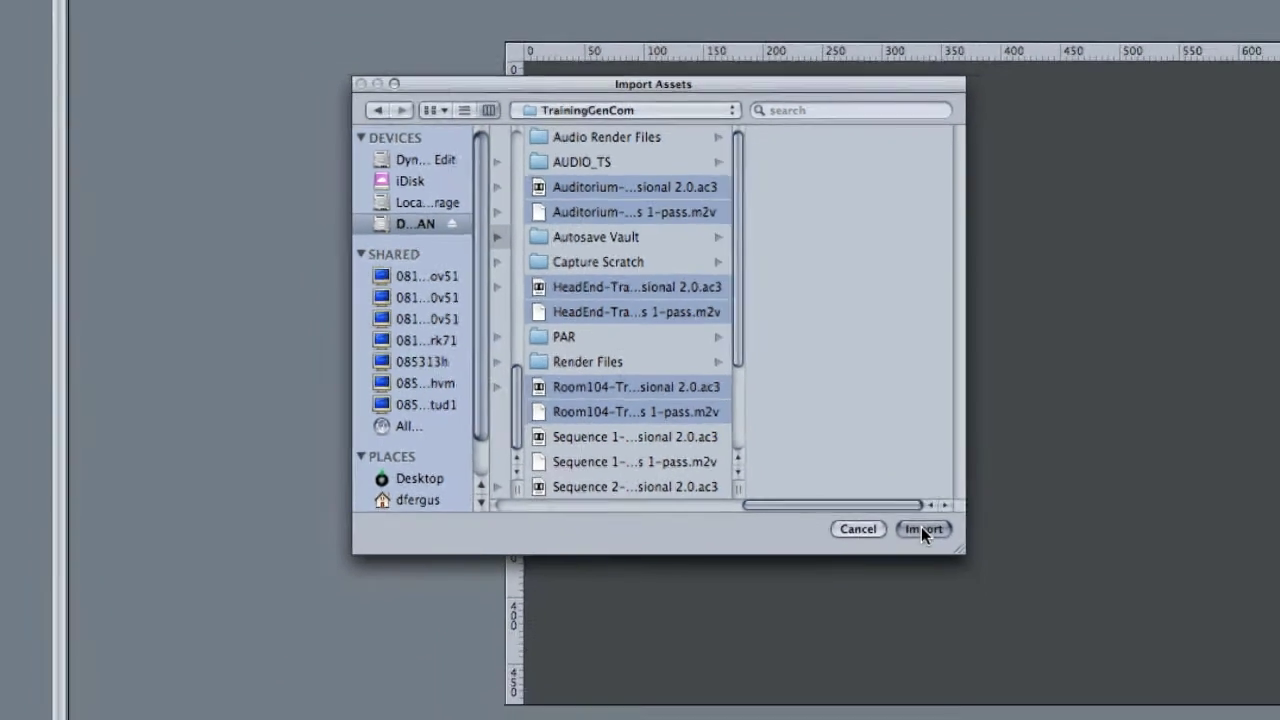
{"action": "left_click", "coordinate": [1040, 662]}
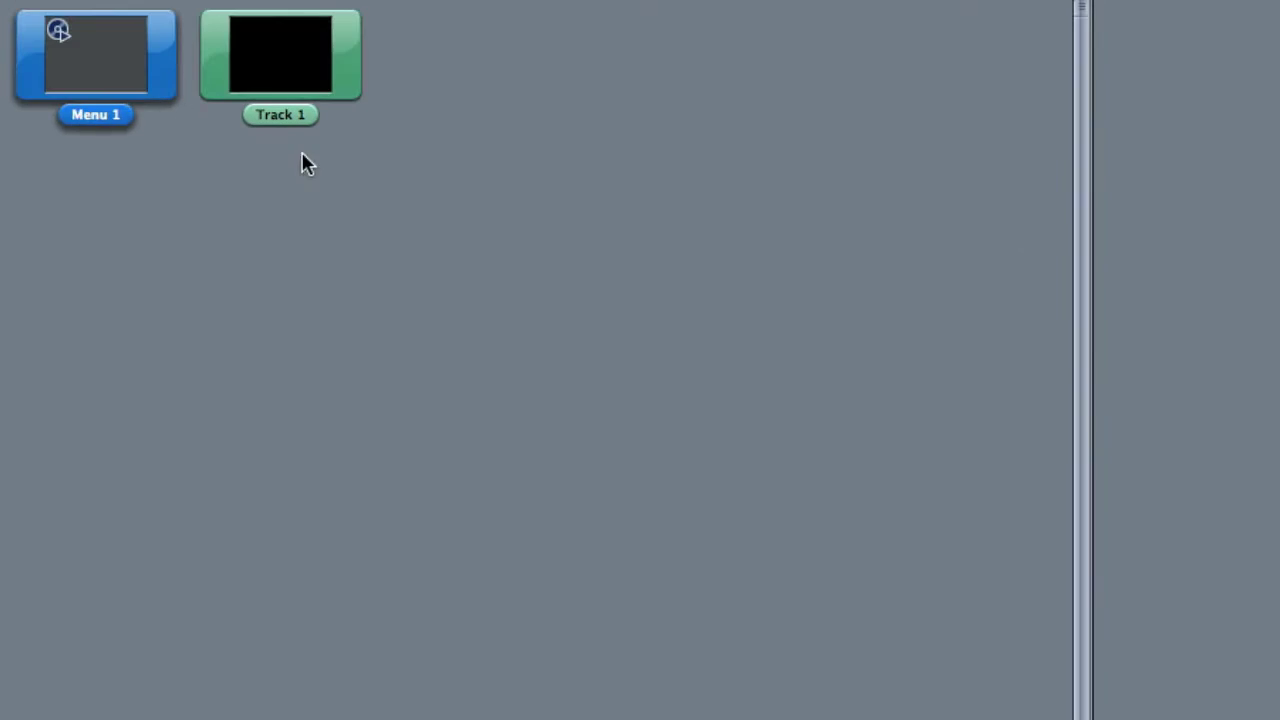
Shift Track 1 slightly, add two empty tracks to the graphical view and spread the tracks apart
{"action": "left_click", "coordinate": [293, 153]}
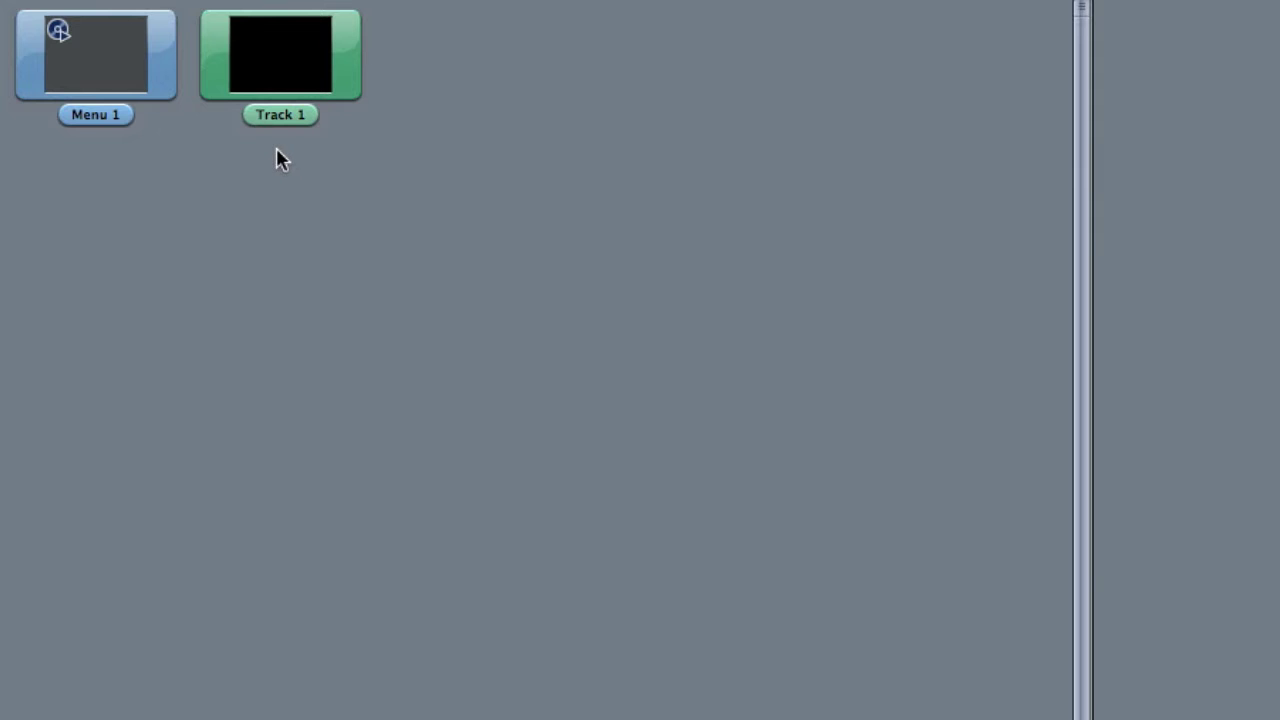
{"action": "mouse_move", "coordinate": [279, 86]}
{"action": "left_mouse_down"}
{"action": "mouse_move", "coordinate": [274, 129]}
{"action": "mouse_move", "coordinate": [293, 100]}
{"action": "left_mouse_up"}
{"action": "right_click", "coordinate": [246, 212]}
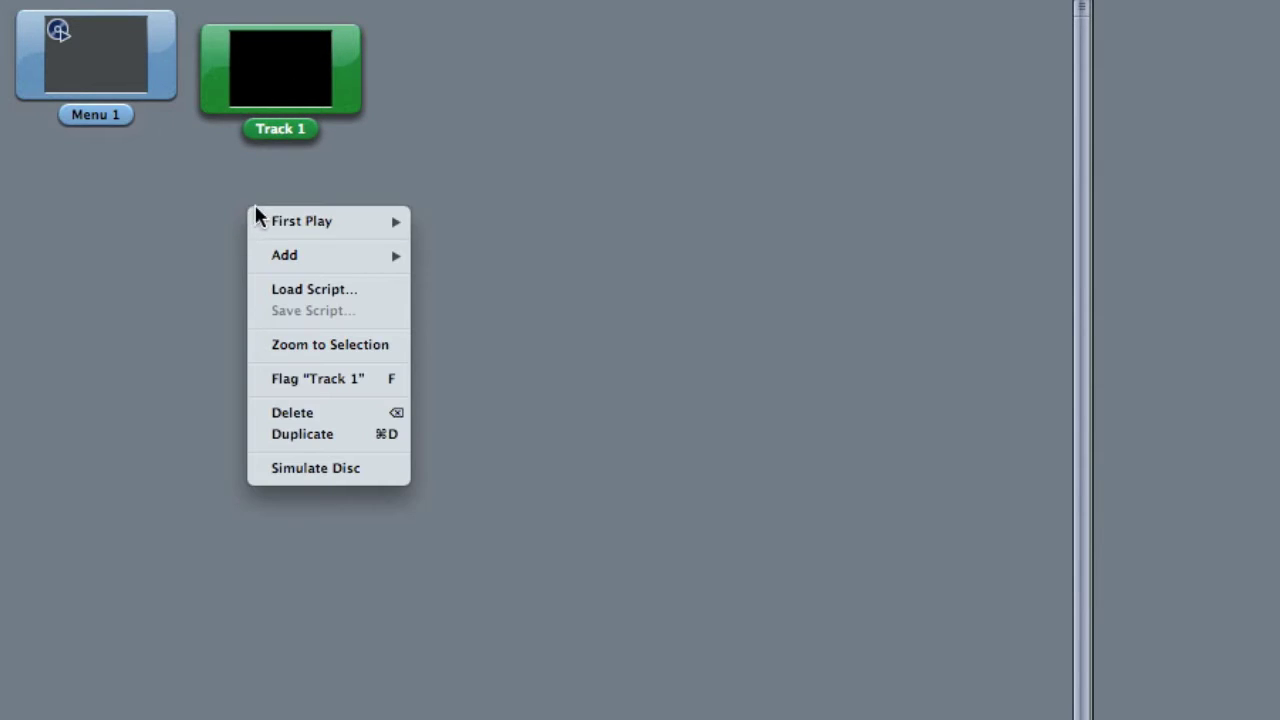
{"action": "mouse_move", "coordinate": [275, 252]}
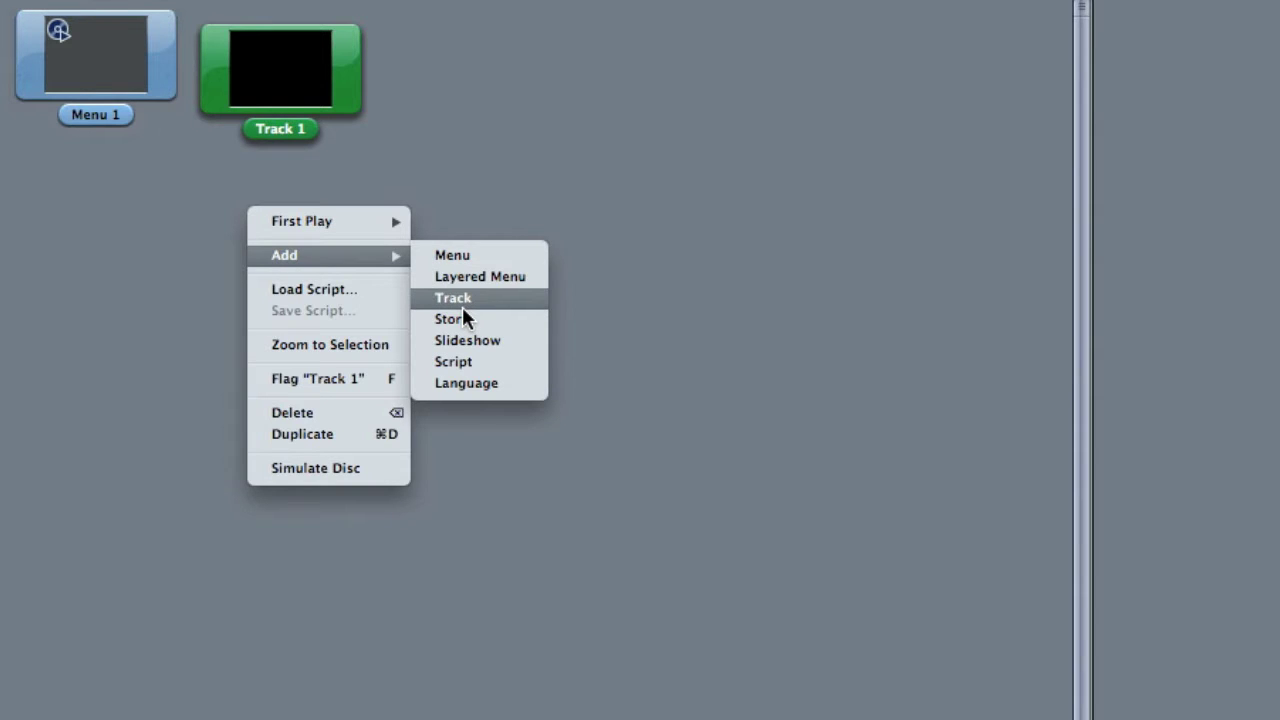
{"action": "left_click", "coordinate": [462, 306]}
{"action": "right_click", "coordinate": [282, 232]}
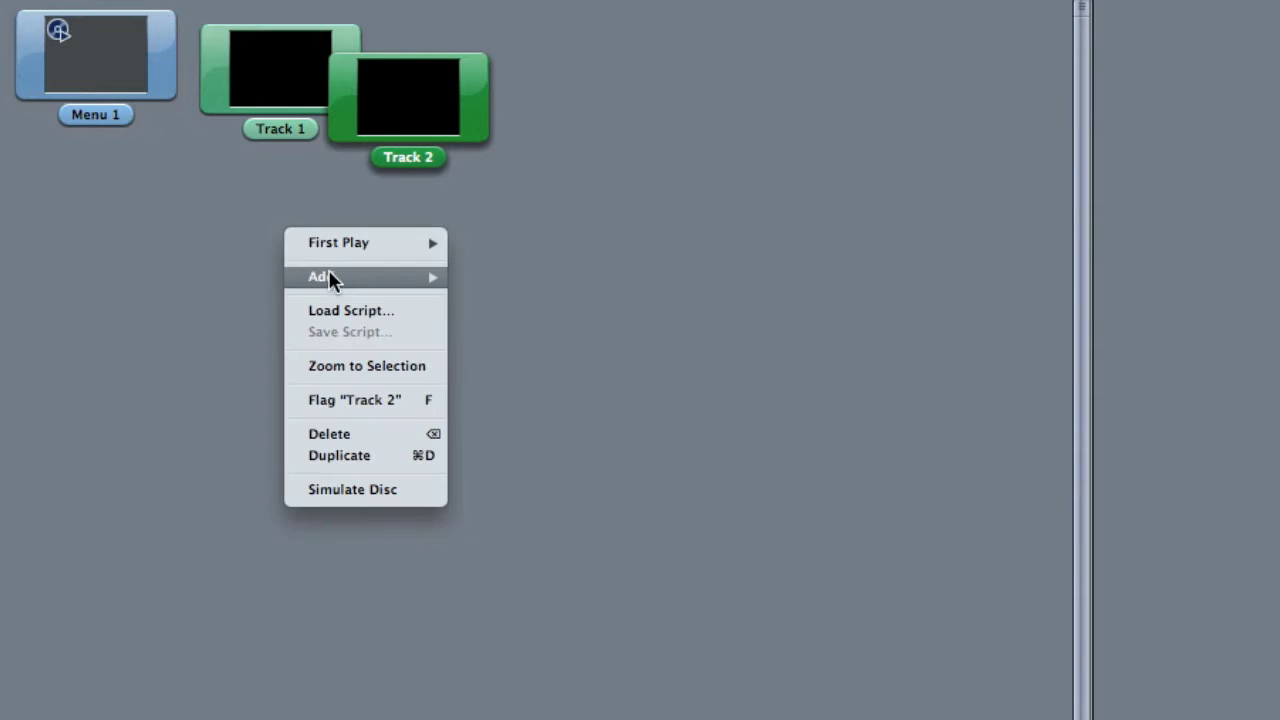
{"action": "mouse_move", "coordinate": [329, 277]}
{"action": "left_click", "coordinate": [522, 311]}
{"action": "left_click_drag", "start_coordinate": [374, 103], "coordinate": [306, 266]}
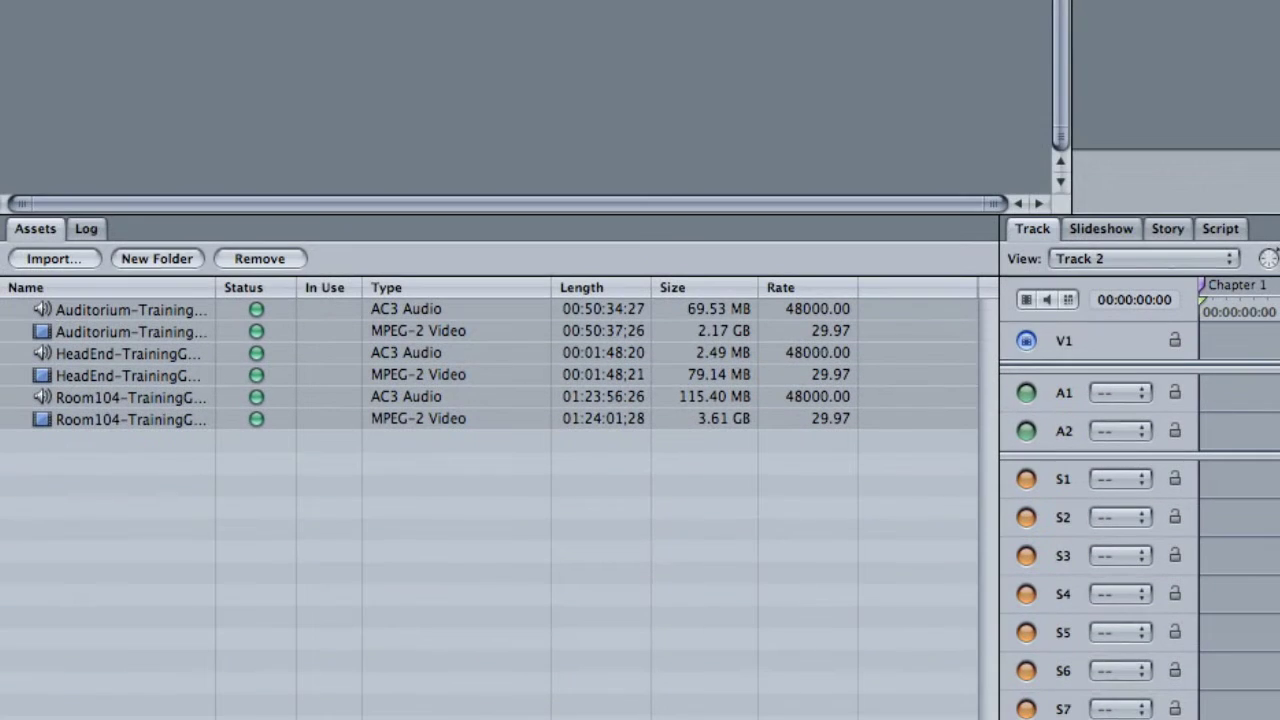
Create a track in the graphical view from the Auditorium audio and video assets together
{"action": "left_click", "coordinate": [80, 531]}
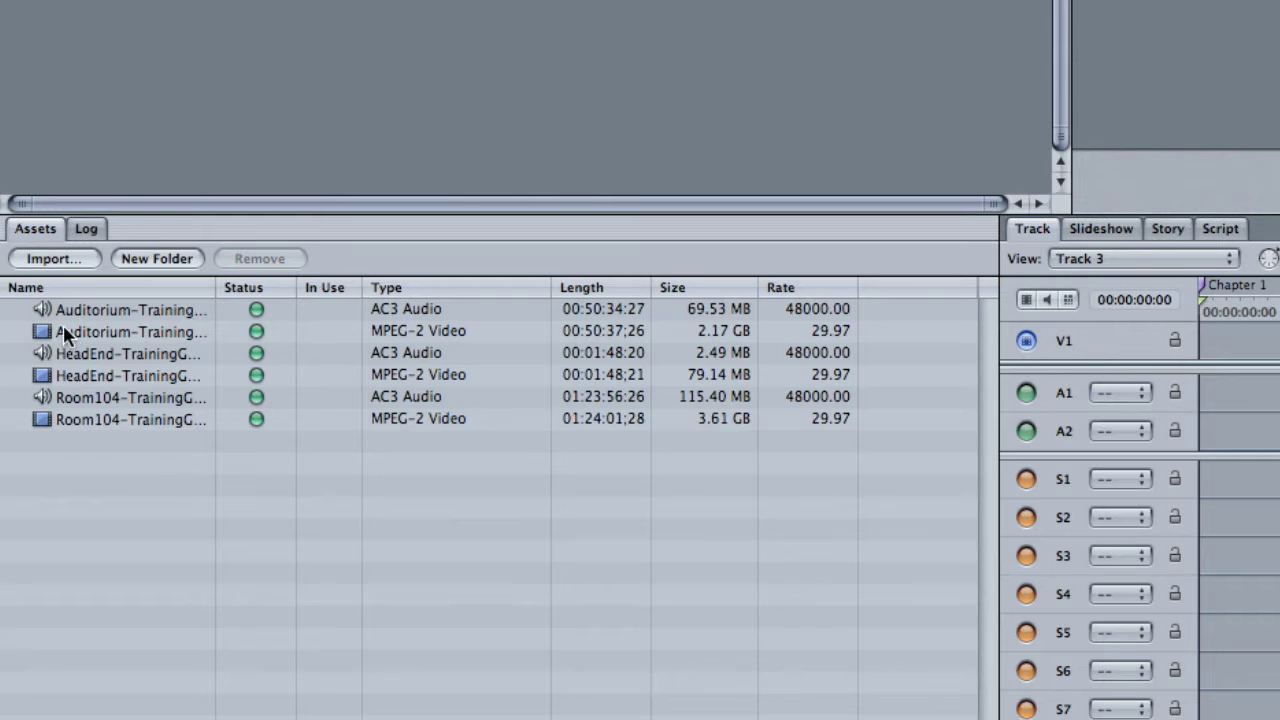
{"action": "left_click", "coordinate": [63, 331]}
{"action": "left_click", "coordinate": [75, 312], "text": "shift"}
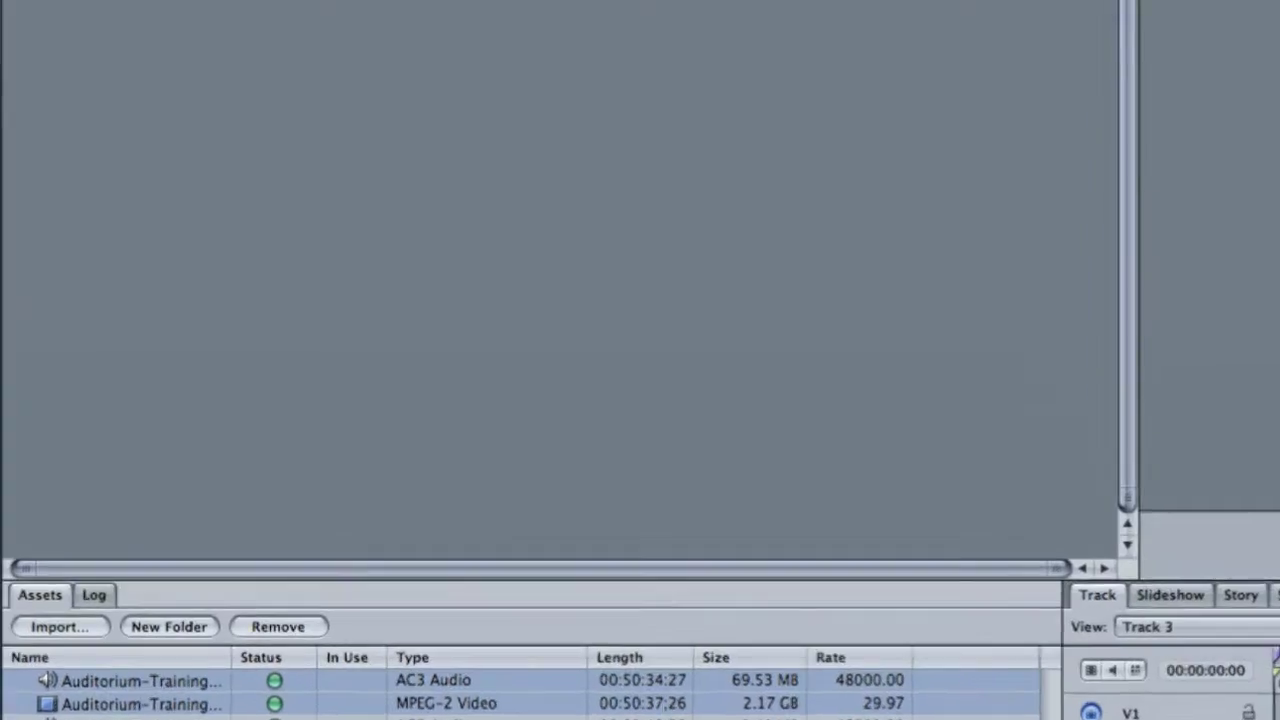
{"action": "left_click_drag", "start_coordinate": [75, 312], "coordinate": [200, 140]}
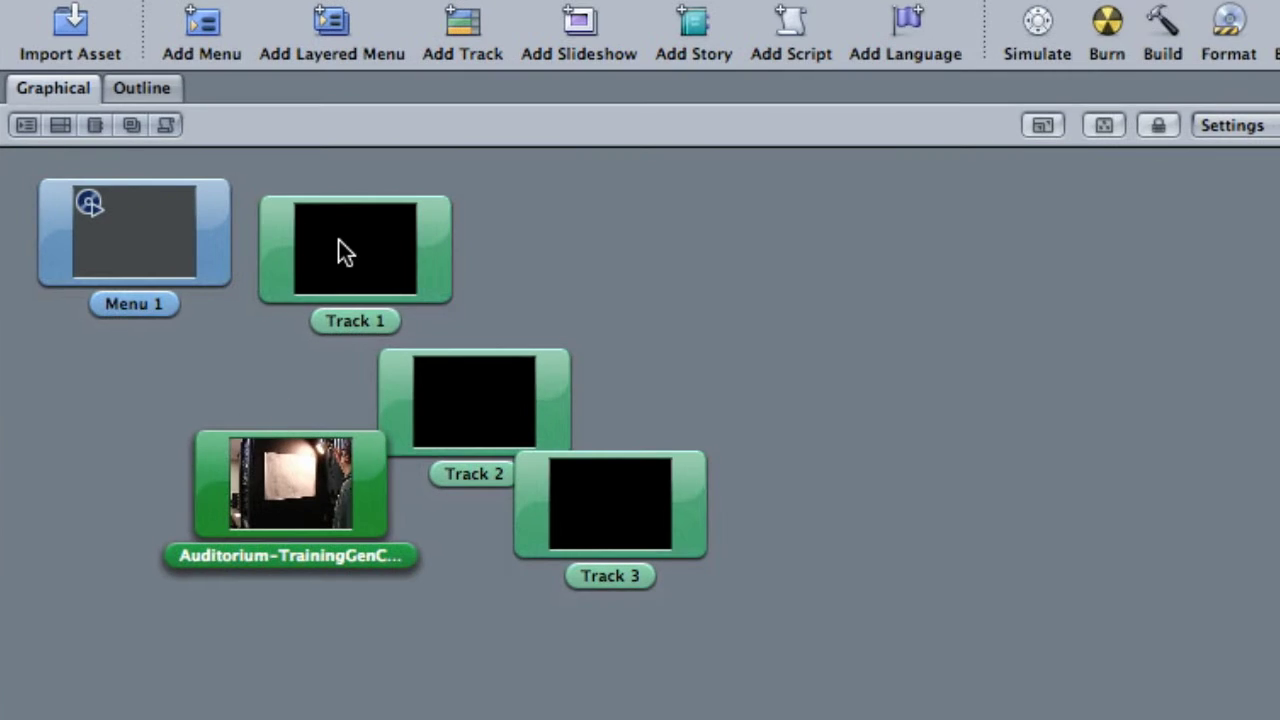
Delete the empty Track 1 from the graphical view
{"action": "left_click", "coordinate": [343, 249]}
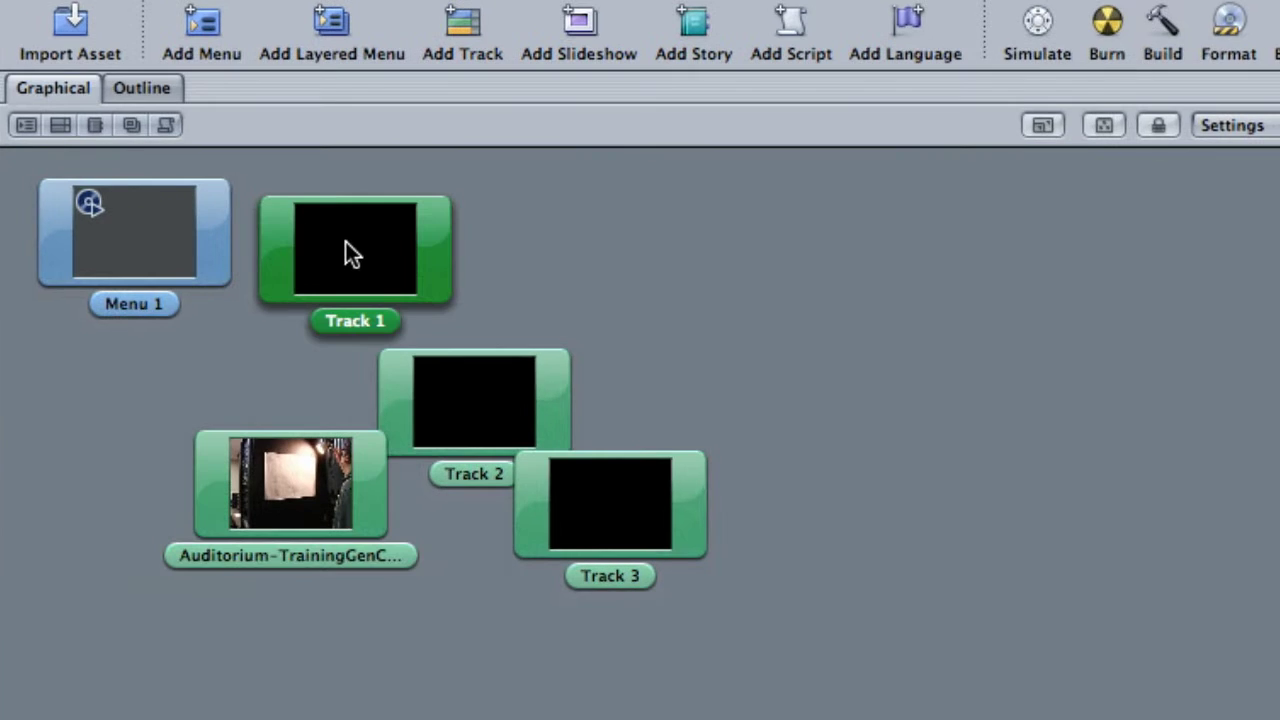
{"action": "right_click", "coordinate": [345, 250]}
{"action": "left_click", "coordinate": [305, 254]}
{"action": "key", "text": "Delete"}
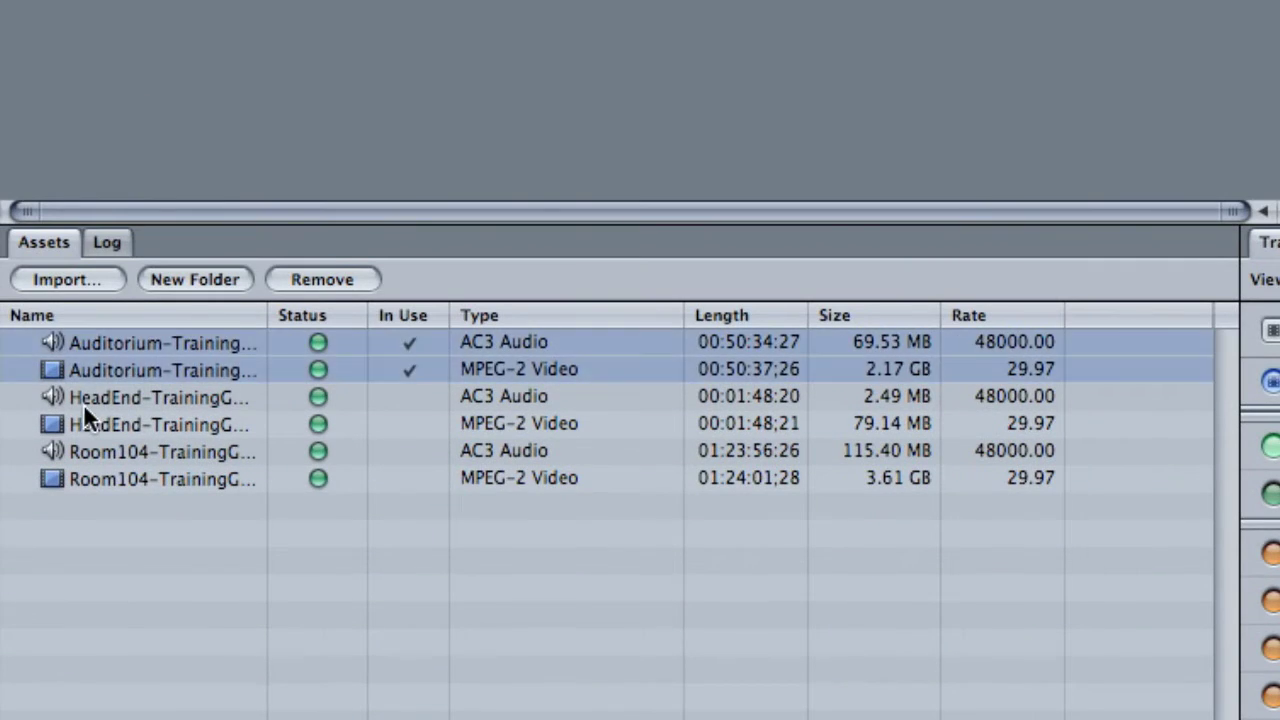
Create a track in the graphical view from the HeadEnd audio and video assets
{"action": "left_click", "coordinate": [83, 632]}
{"action": "left_click", "coordinate": [85, 420], "text": "shift"}
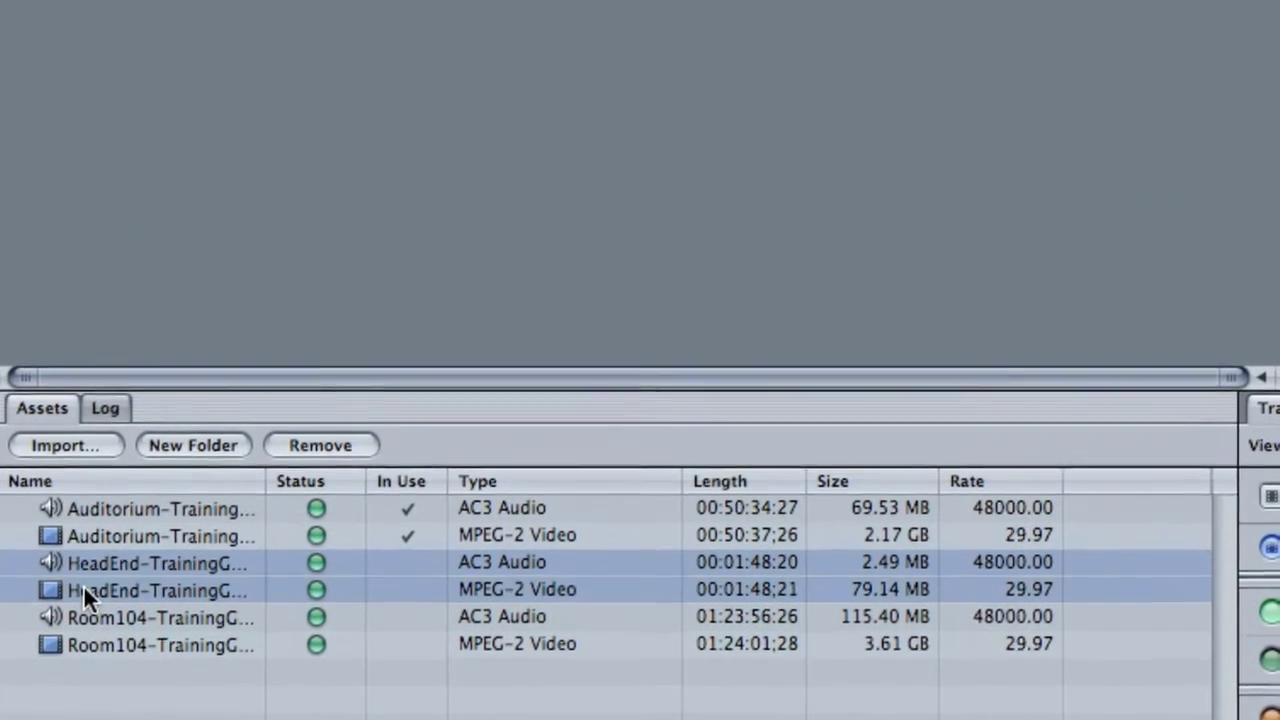
{"action": "left_click_drag", "start_coordinate": [85, 420], "coordinate": [322, 259]}
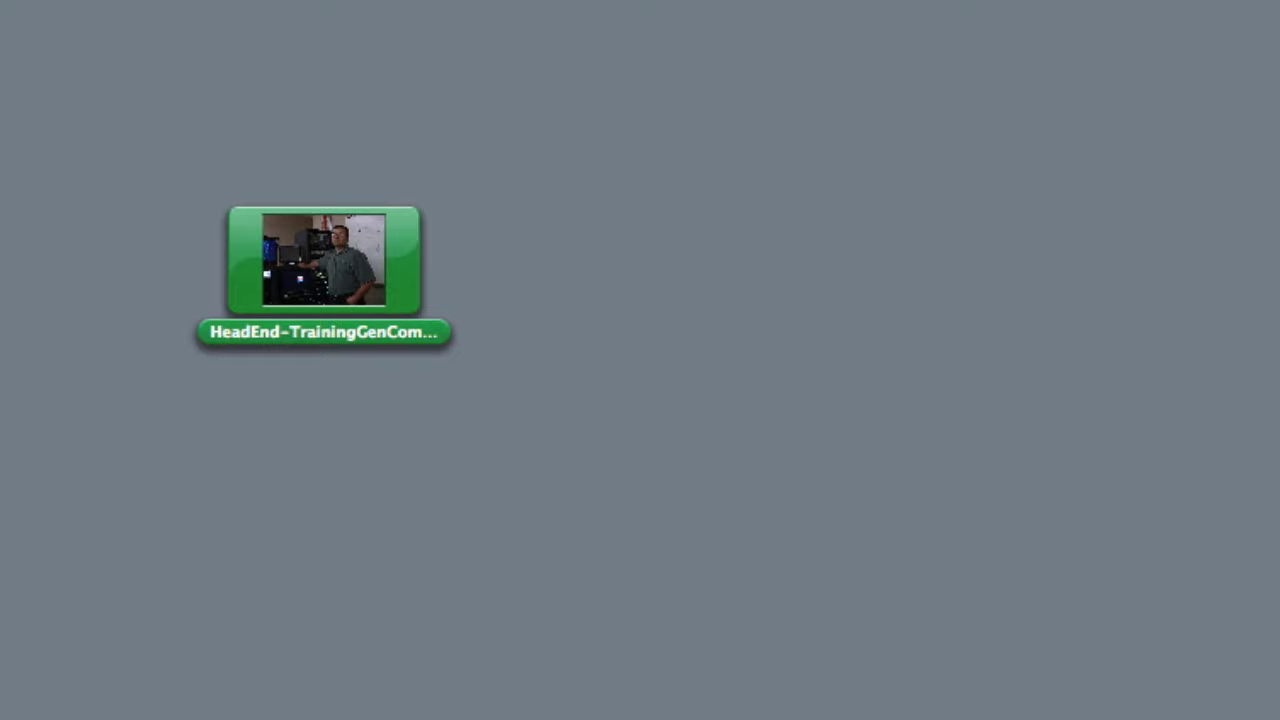
Create a track in the graphical view from the Room104 audio and video assets
{"action": "left_click", "coordinate": [70, 588]}
{"action": "left_click", "coordinate": [73, 440], "text": "shift"}
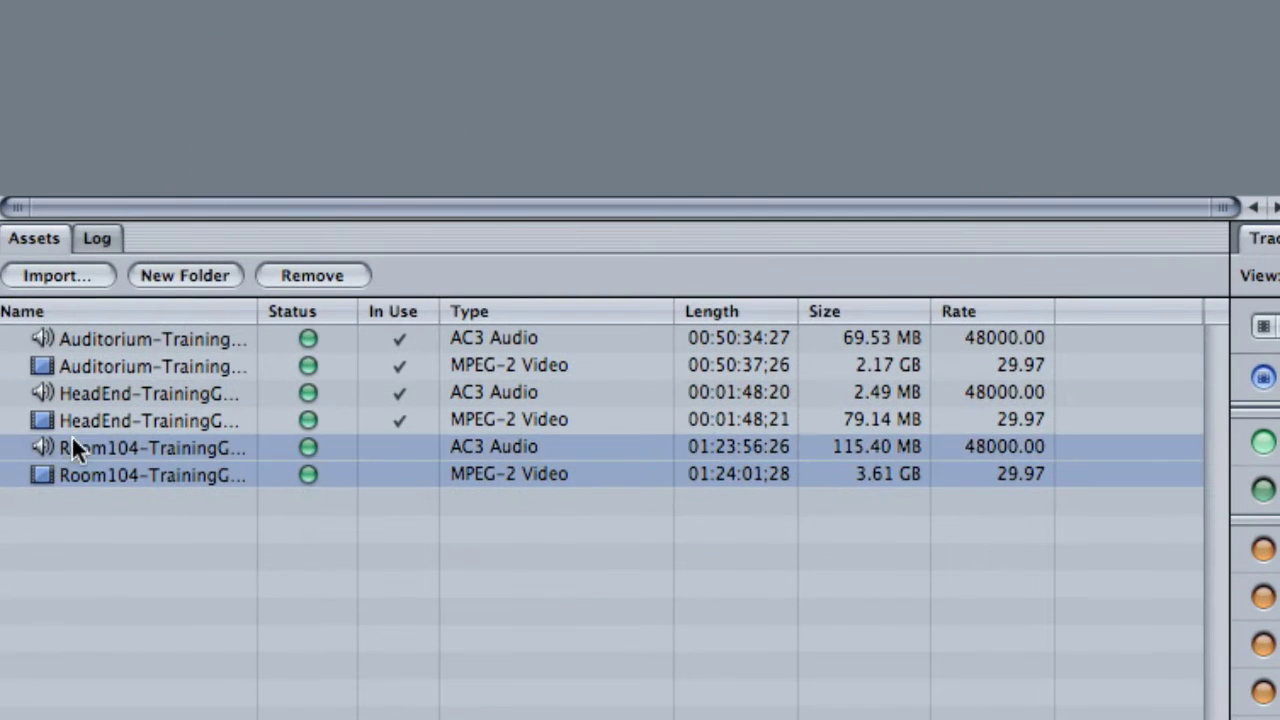
{"action": "left_click_drag", "start_coordinate": [71, 447], "coordinate": [232, 380]}
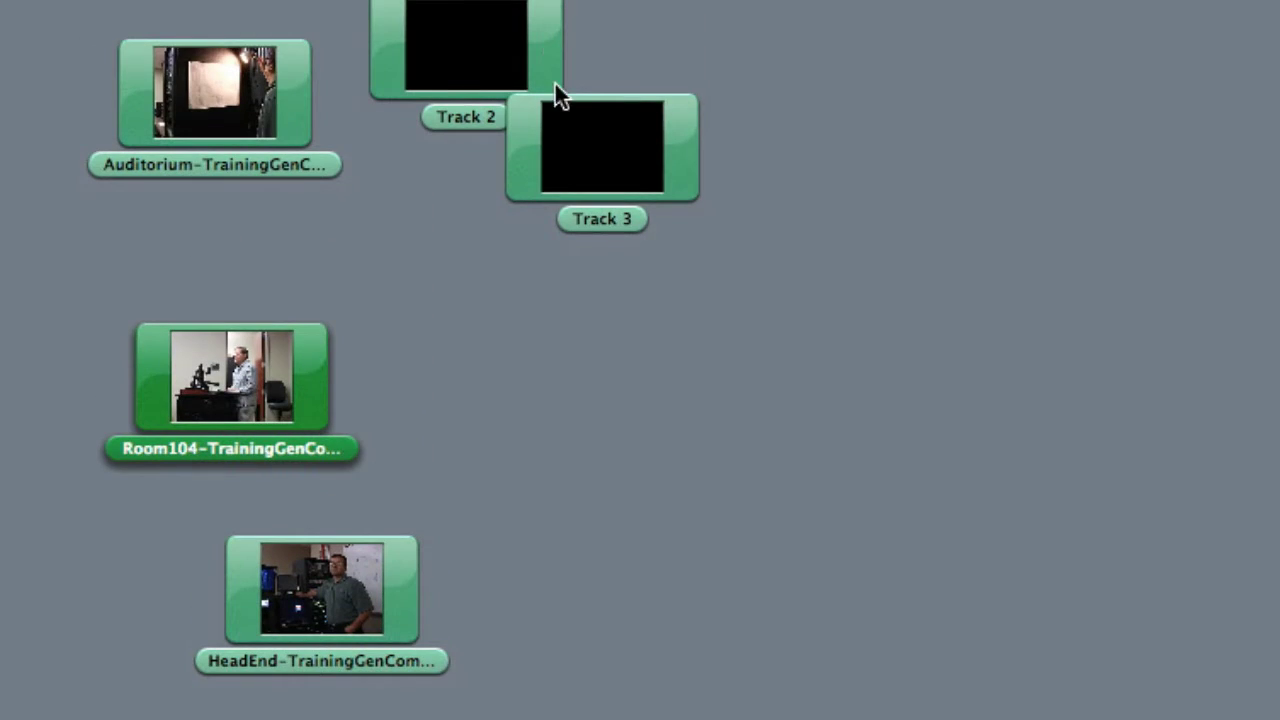
Delete the empty Track 3 and Track 2 from the graphical view
{"action": "left_click", "coordinate": [594, 138]}
{"action": "key", "text": "Delete"}
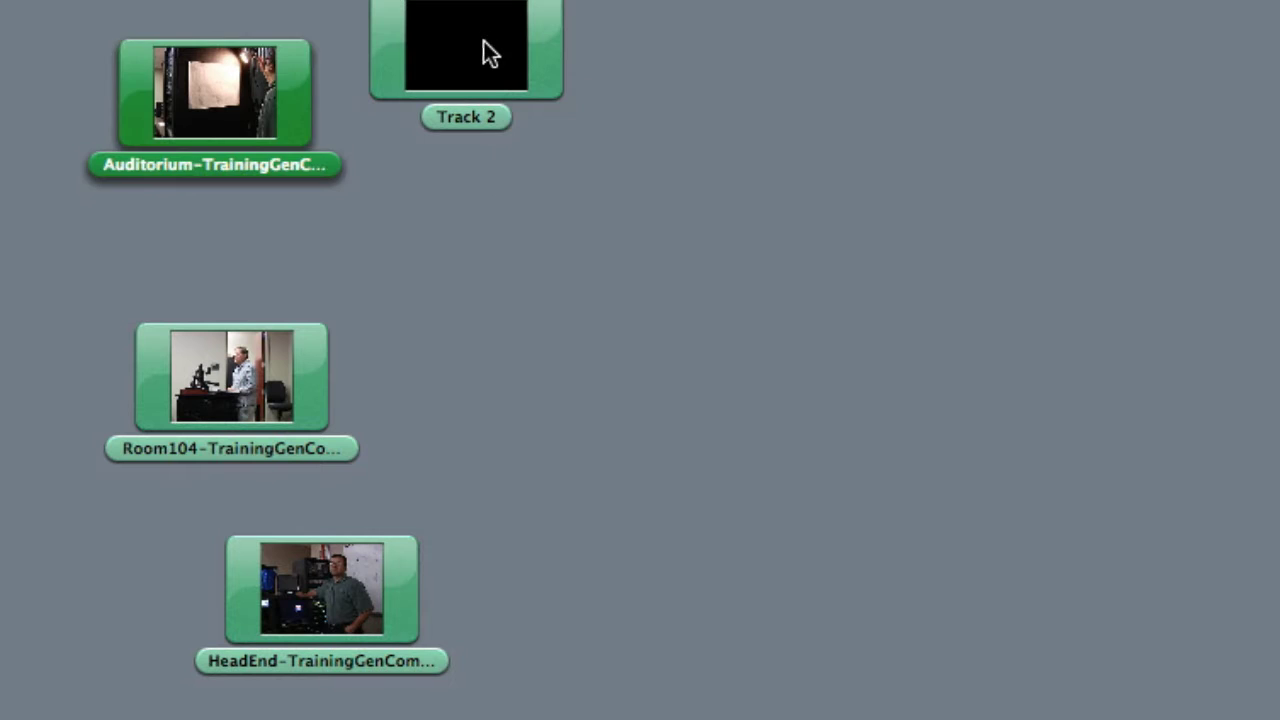
{"action": "left_click", "coordinate": [484, 41]}
{"action": "key", "text": "Delete"}
Arrange the HeadEnd track below the Auditorium track and the Room104 track beside HeadEnd
{"action": "left_click_drag", "start_coordinate": [212, 425], "coordinate": [432, 136]}
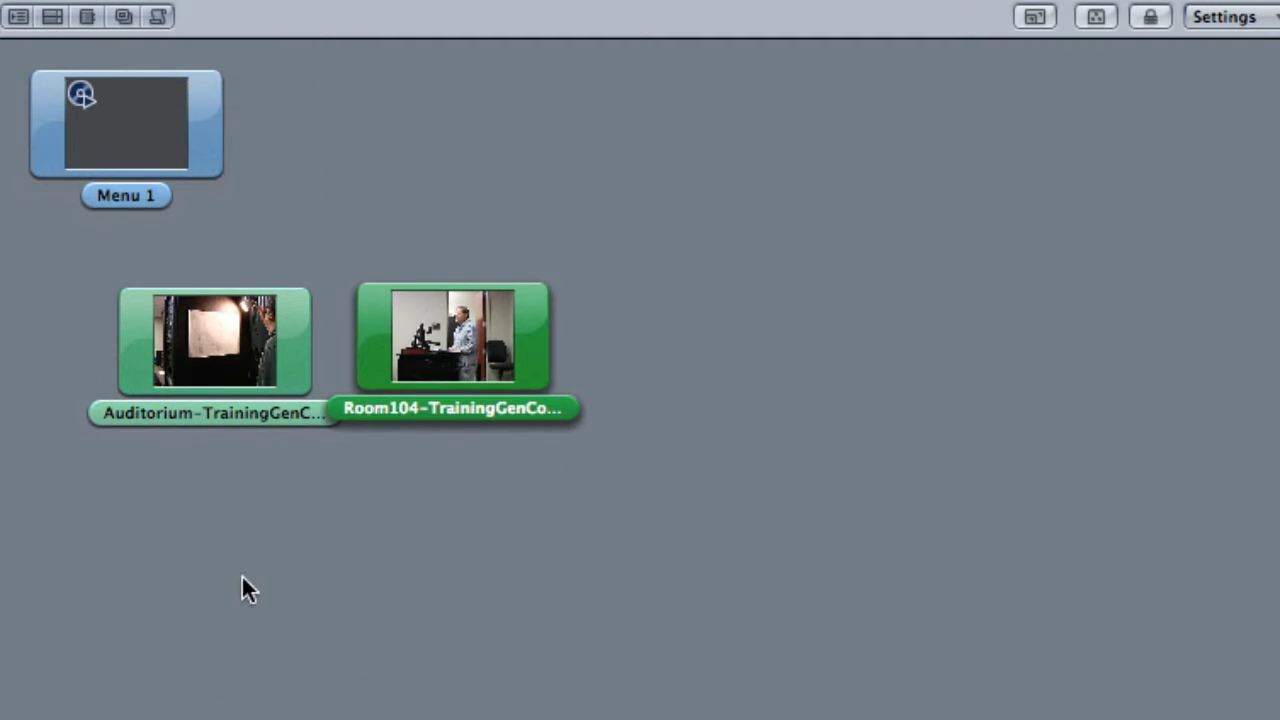
{"action": "left_click_drag", "start_coordinate": [242, 577], "coordinate": [169, 526]}
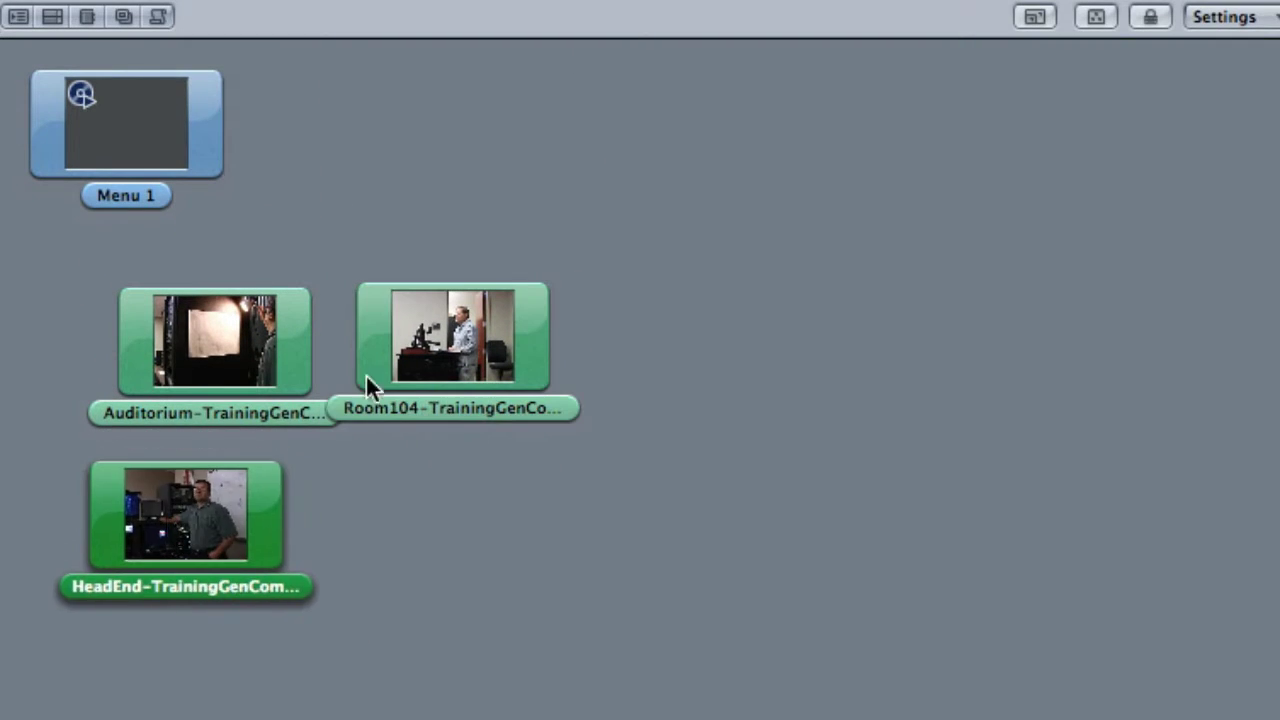
{"action": "left_click_drag", "start_coordinate": [435, 322], "coordinate": [419, 484]}
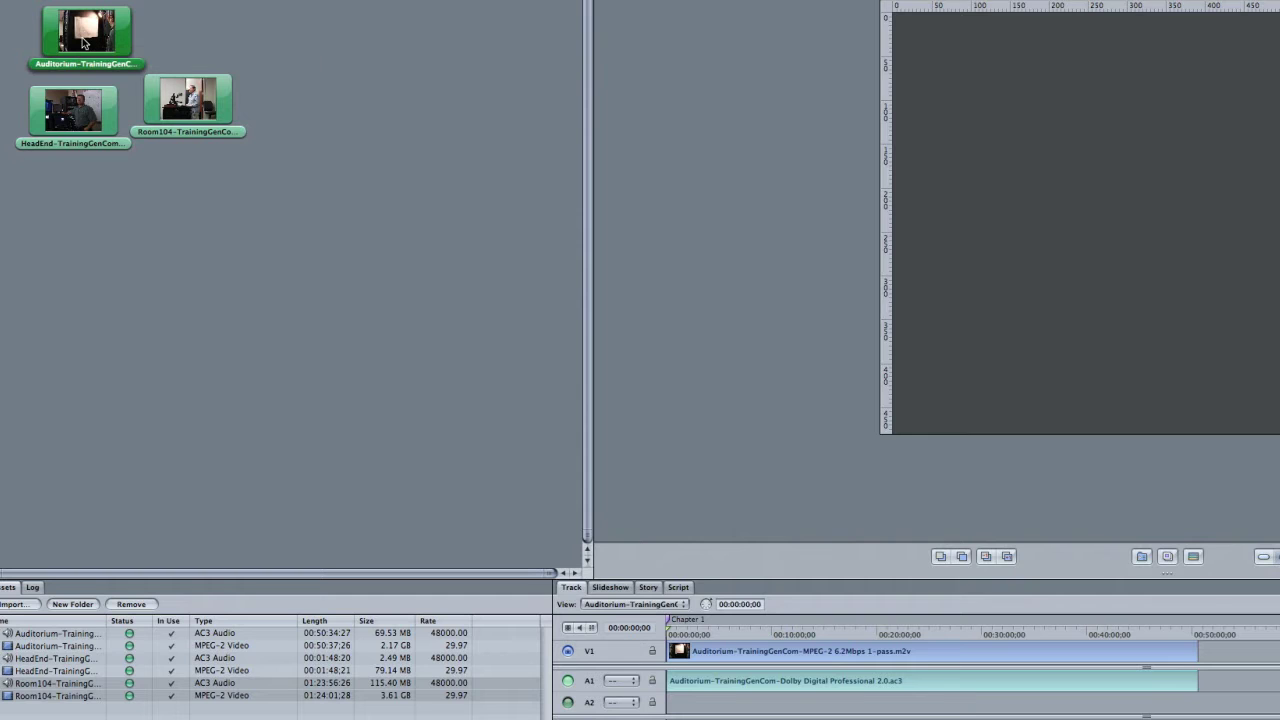
Preview the Auditorium track at about 18 minutes and the start of the HeadEnd track in the timeline, and select the Room104 track
{"action": "left_click_drag", "start_coordinate": [711, 630], "coordinate": [856, 630]}
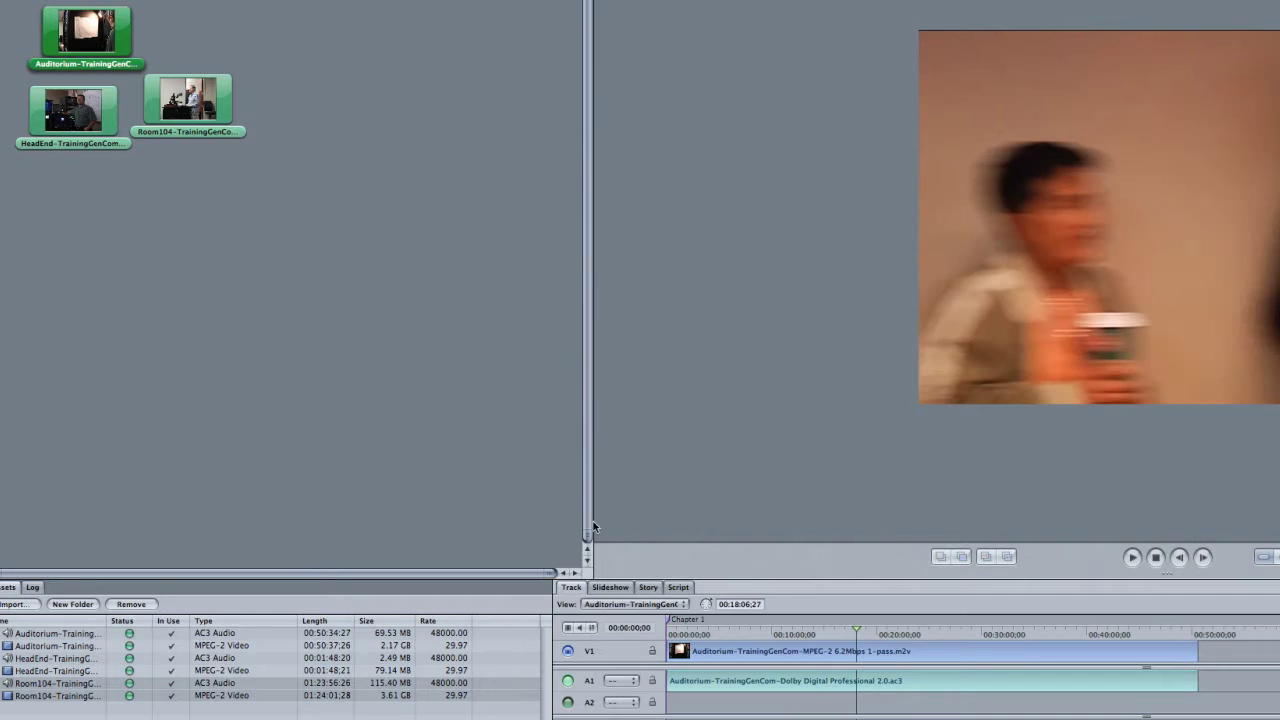
{"action": "left_click", "coordinate": [73, 127]}
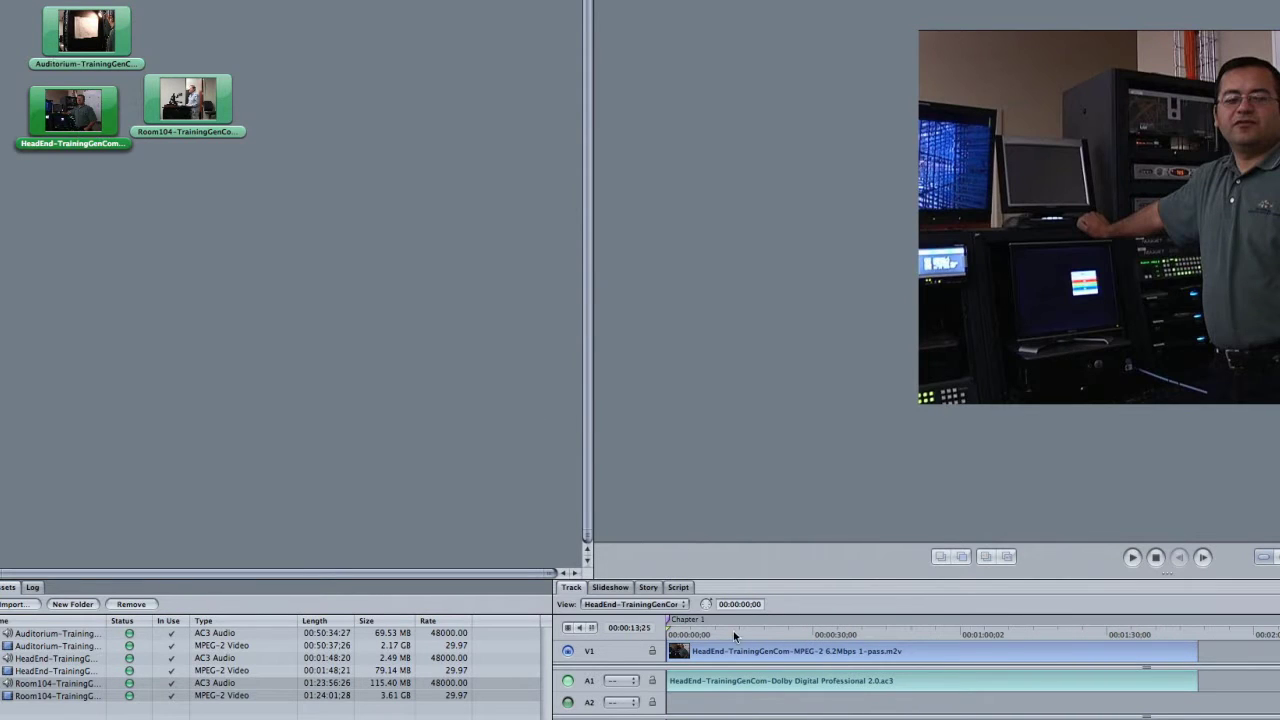
{"action": "mouse_move", "coordinate": [733, 631]}
{"action": "left_mouse_down"}
{"action": "mouse_move", "coordinate": [848, 630]}
{"action": "mouse_move", "coordinate": [728, 630]}
{"action": "left_mouse_up"}
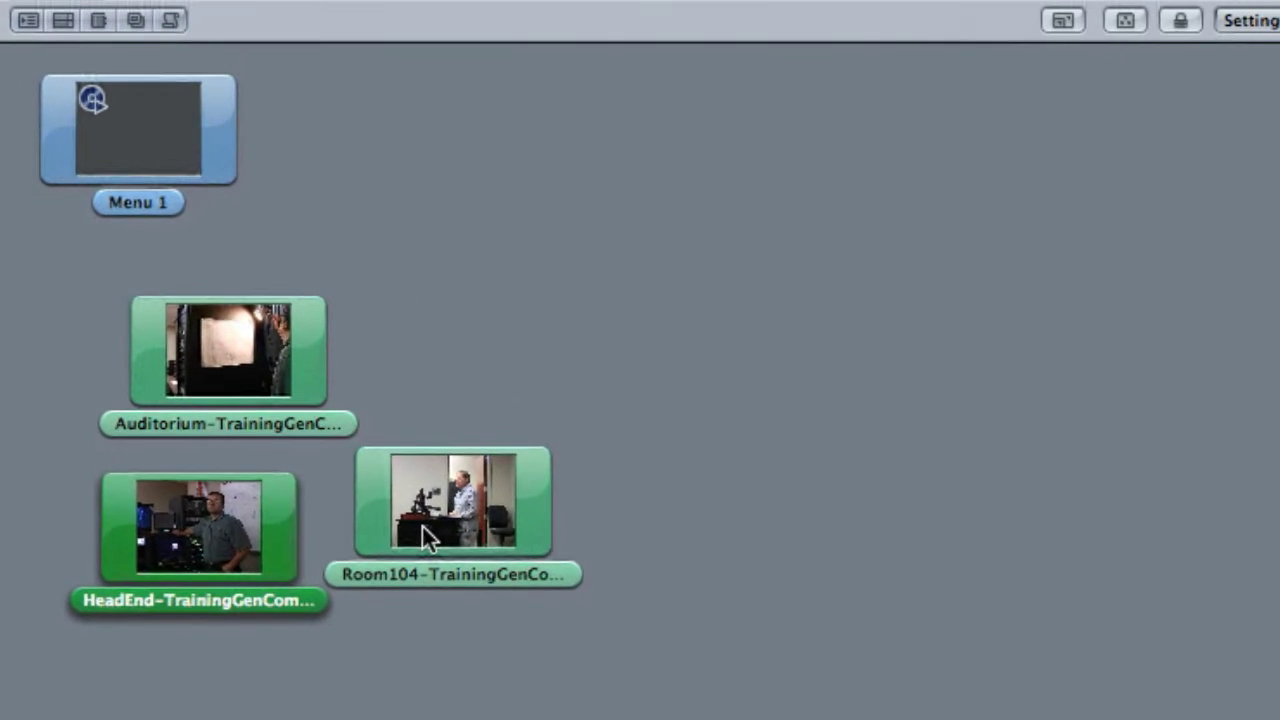
{"action": "left_click", "coordinate": [422, 526]}
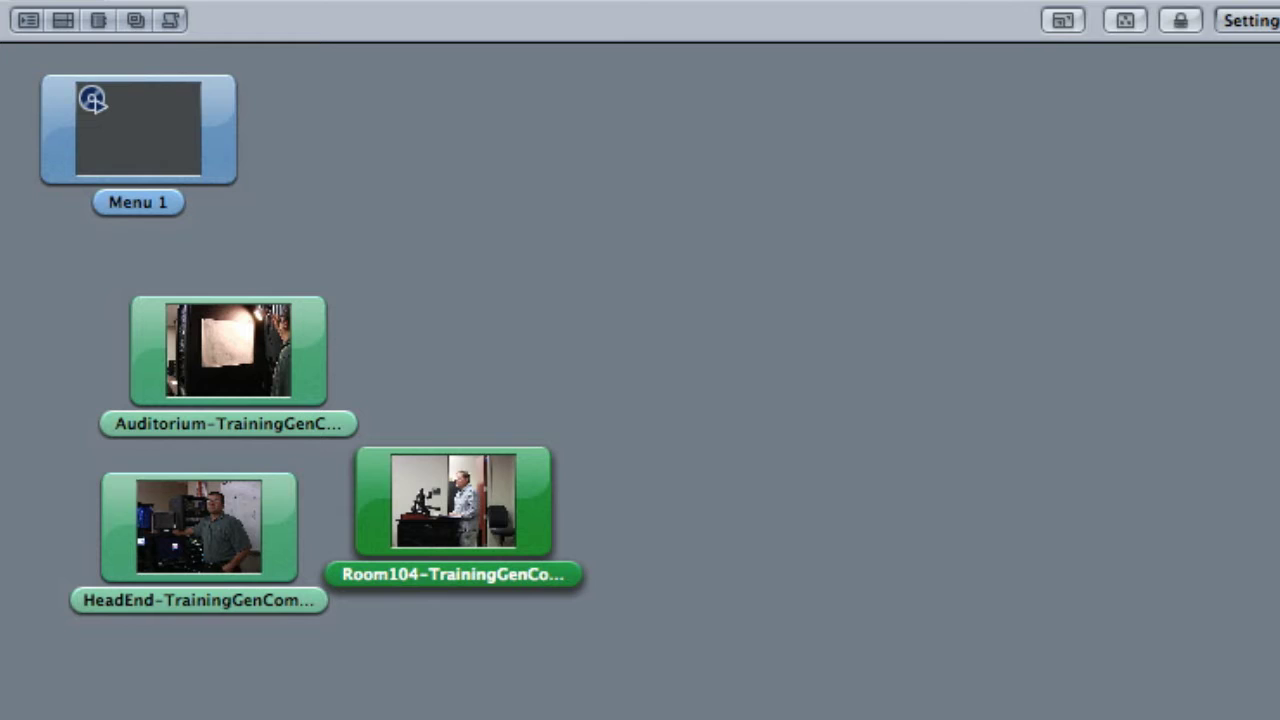
Move the Auditorium track beside Menu 1 in the graphical view and select Menu 1
{"action": "left_click", "coordinate": [233, 363]}
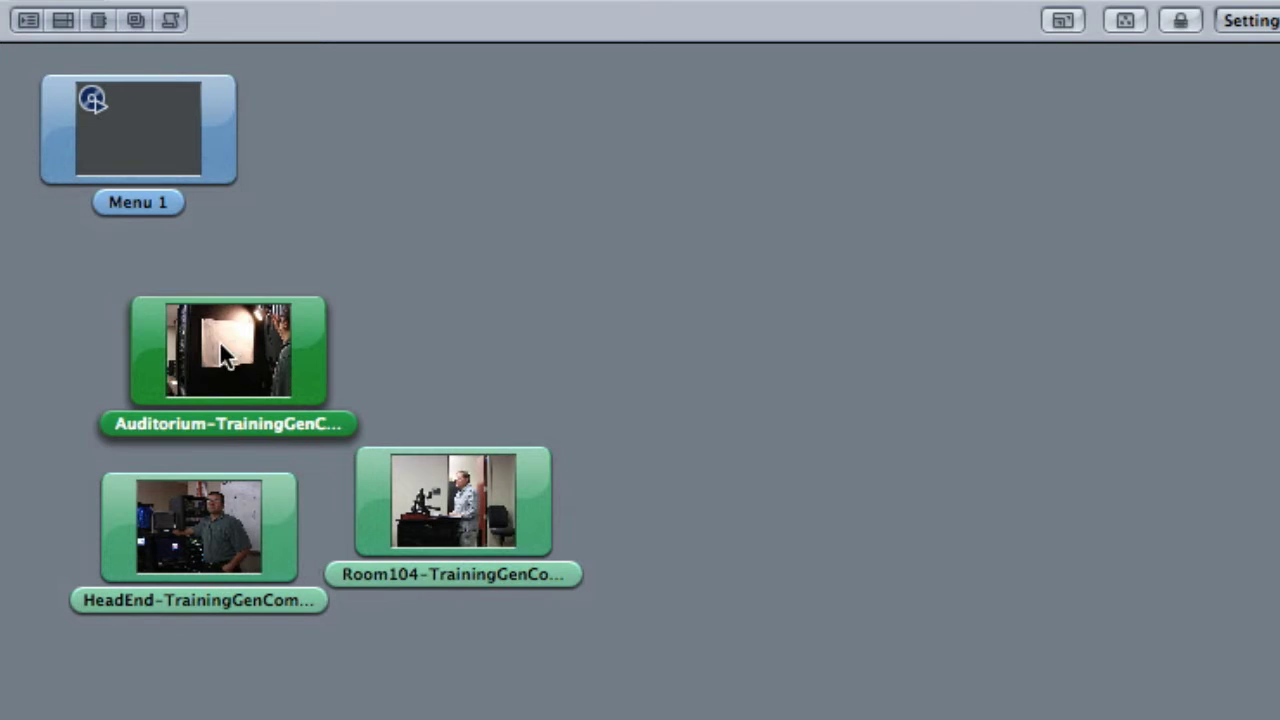
{"action": "left_click", "coordinate": [117, 125]}
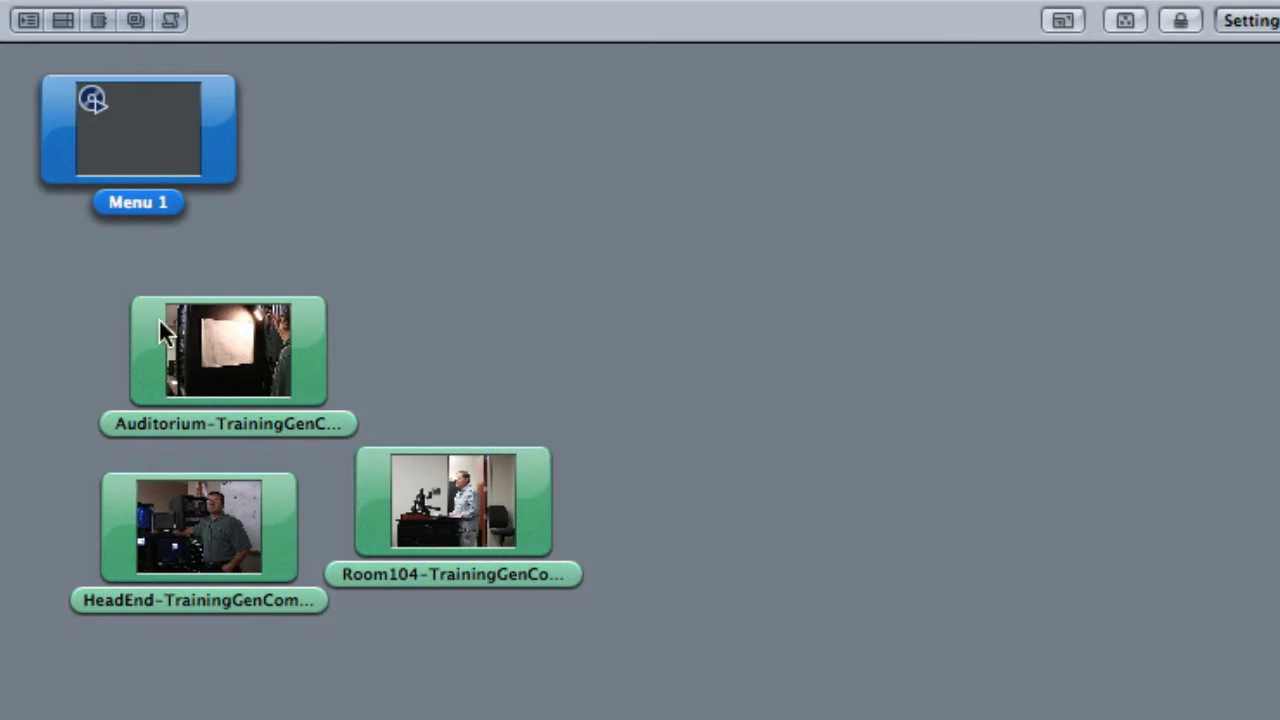
{"action": "left_click_drag", "start_coordinate": [205, 352], "coordinate": [359, 162]}
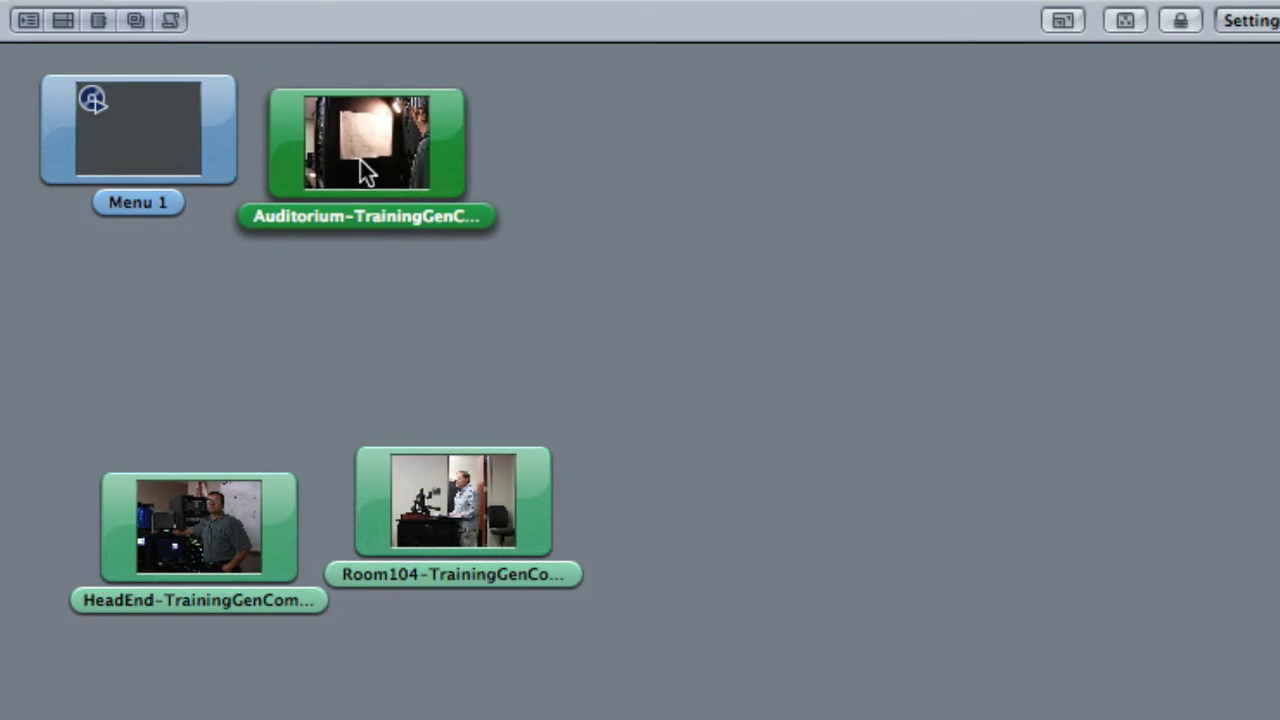
{"action": "left_click", "coordinate": [140, 164]}
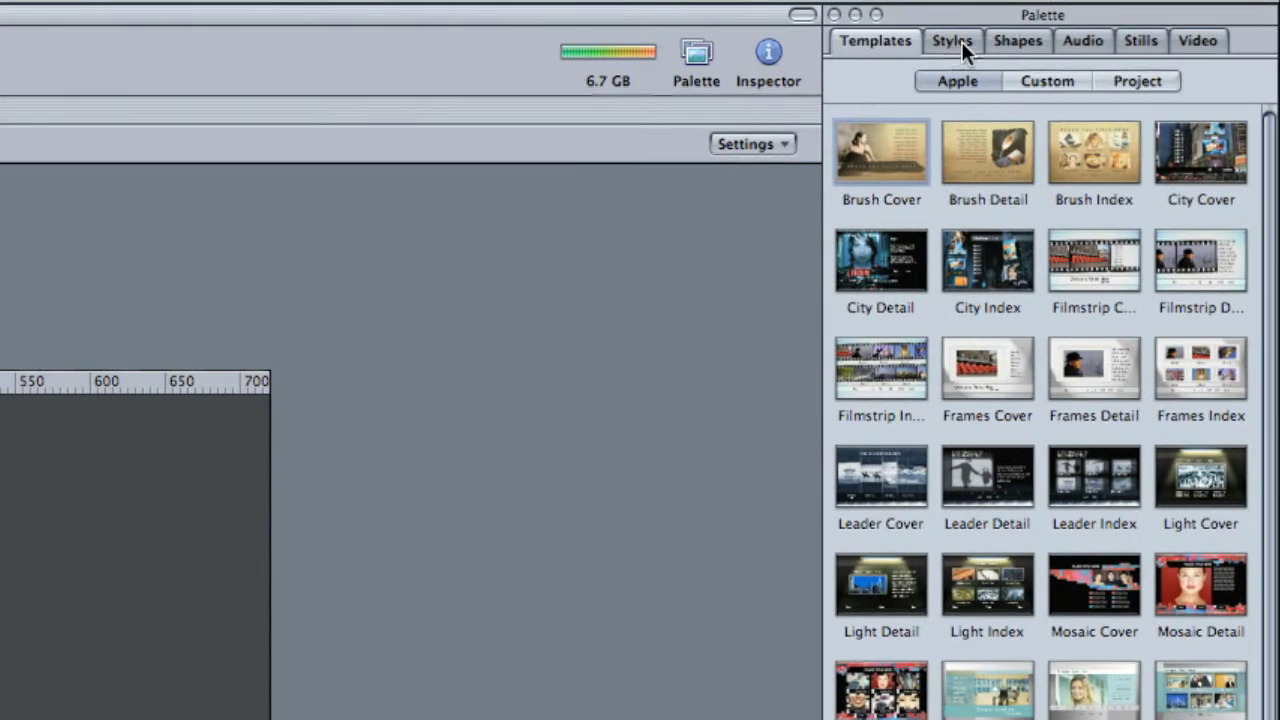
Add the Gill Sans Bold Title 60pt text style to the menu and centre it near the upper edge
{"action": "left_click", "coordinate": [952, 41]}
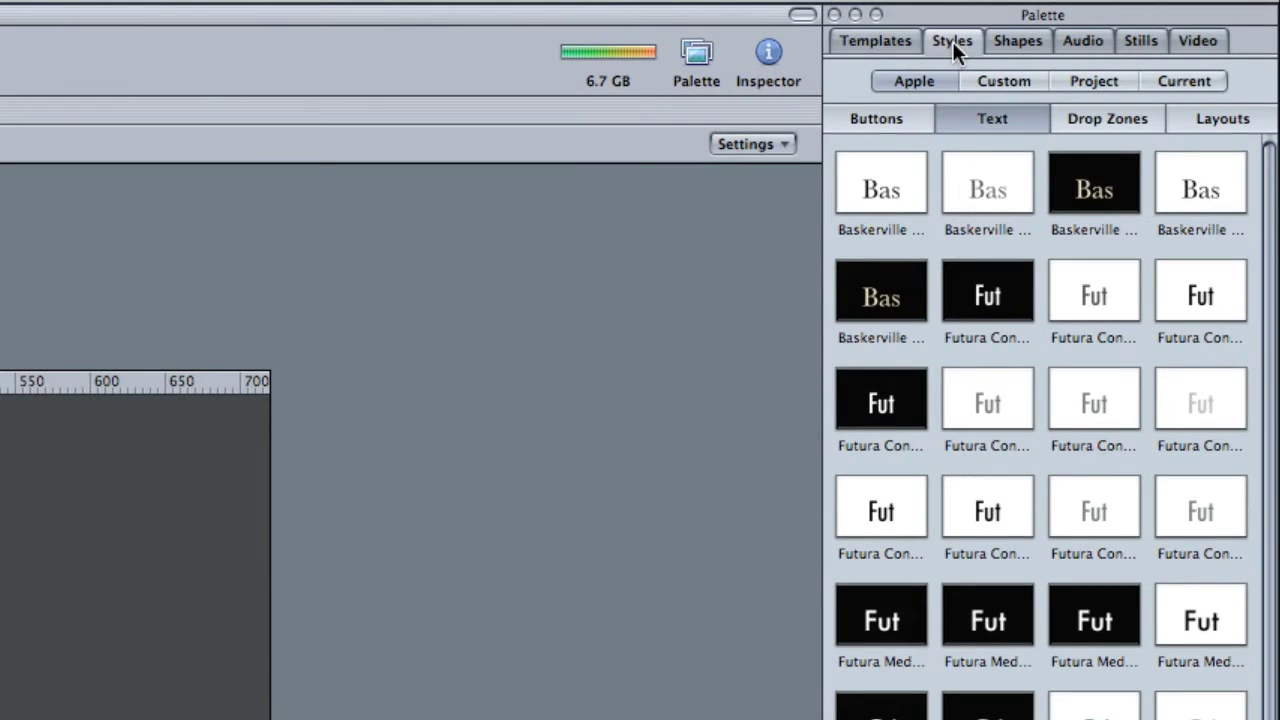
{"action": "scroll", "coordinate": [971, 649], "scroll_direction": "down", "scroll_amount": 4}
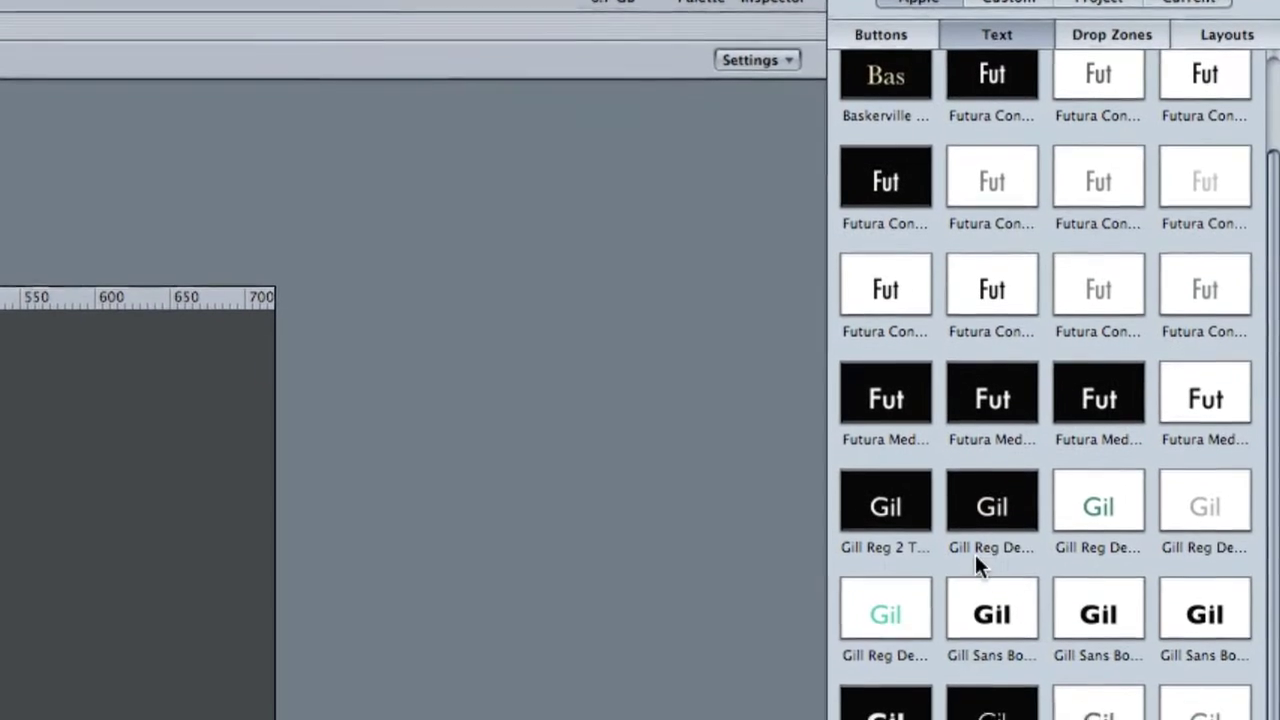
{"action": "scroll", "coordinate": [975, 554], "scroll_direction": "down", "scroll_amount": 7}
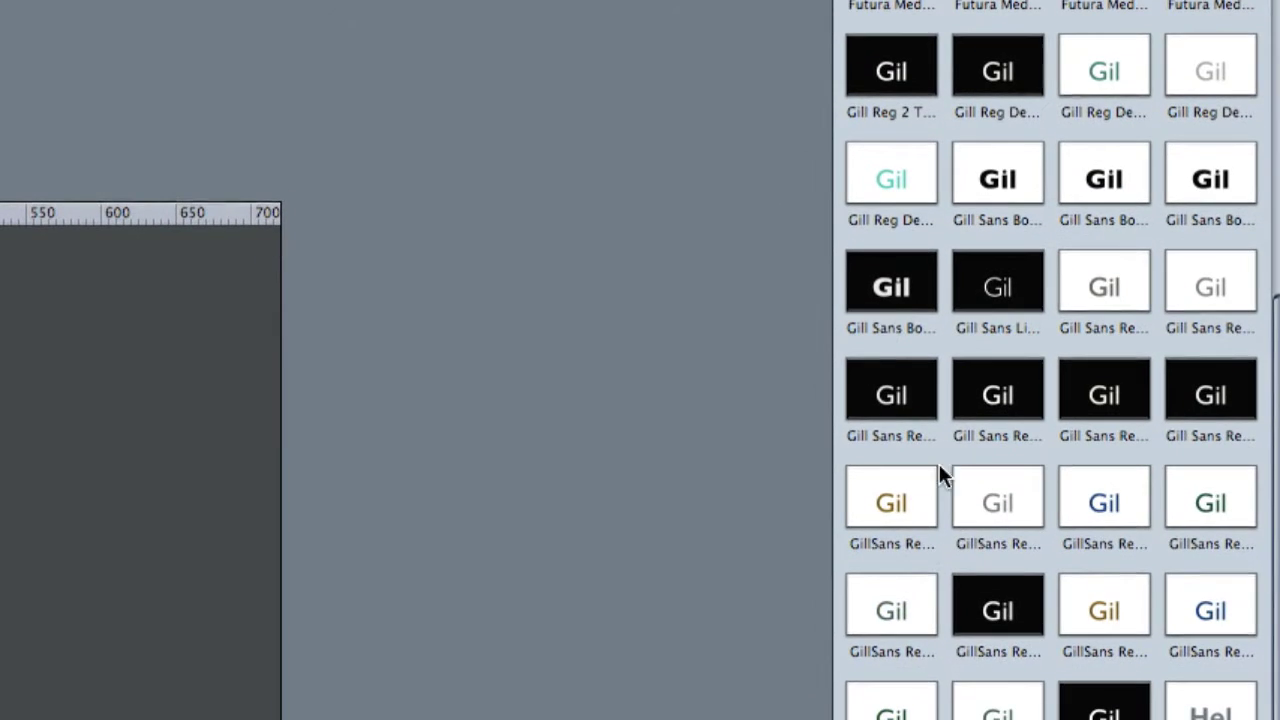
{"action": "left_click_drag", "start_coordinate": [898, 287], "coordinate": [567, 186]}
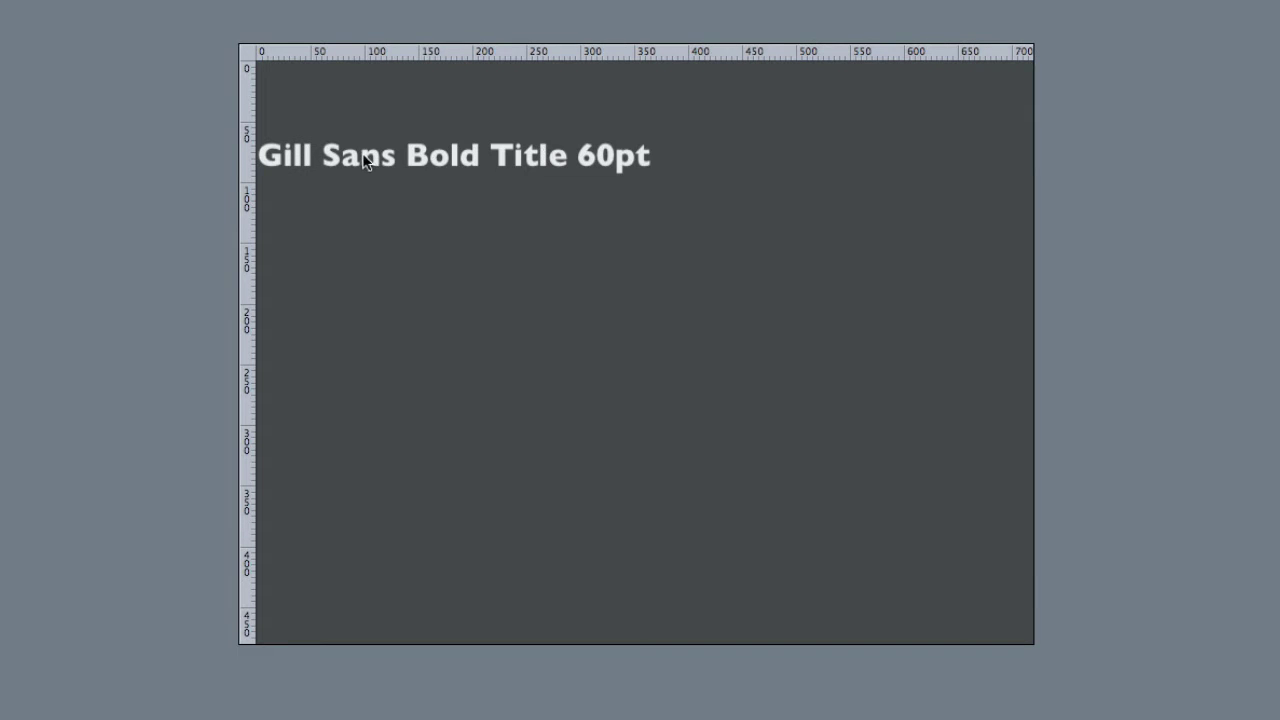
{"action": "left_click_drag", "start_coordinate": [364, 162], "coordinate": [630, 141]}
Replace the placeholder title text with "DVD TITLE" and re-centre it on the menu
{"action": "double_click", "coordinate": [630, 136]}
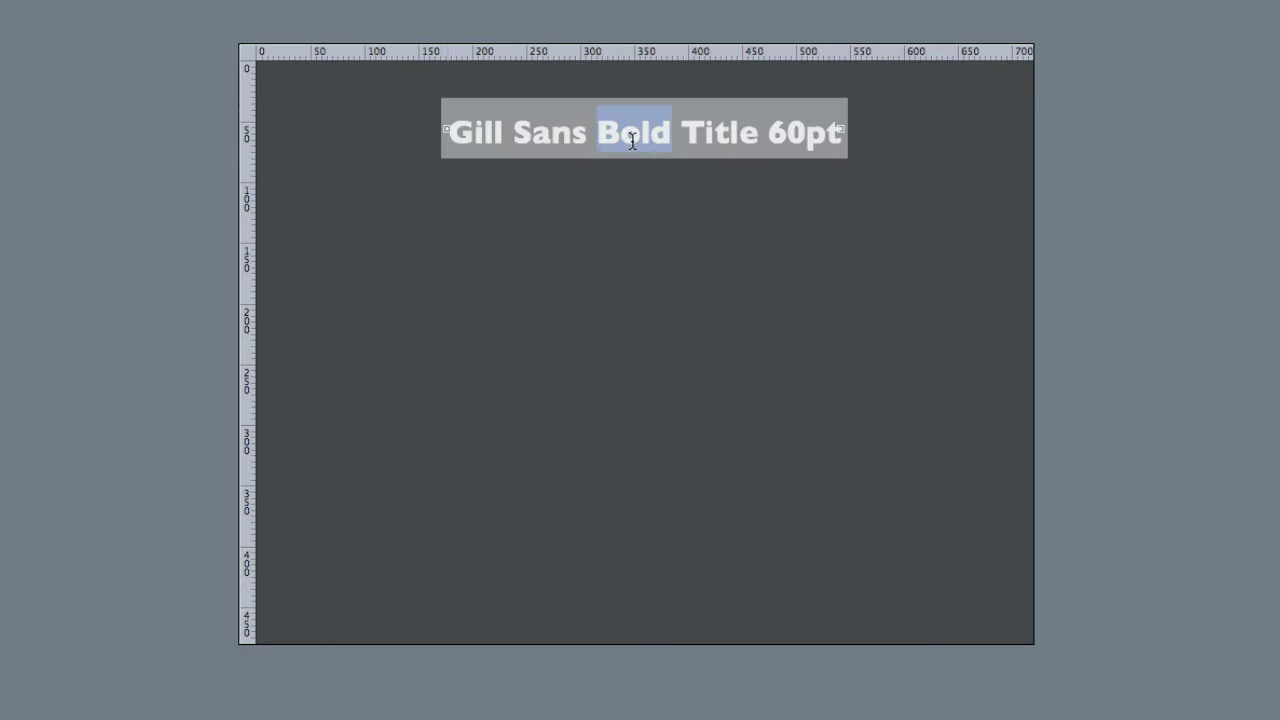
{"action": "left_click_drag", "start_coordinate": [837, 135], "coordinate": [356, 140]}
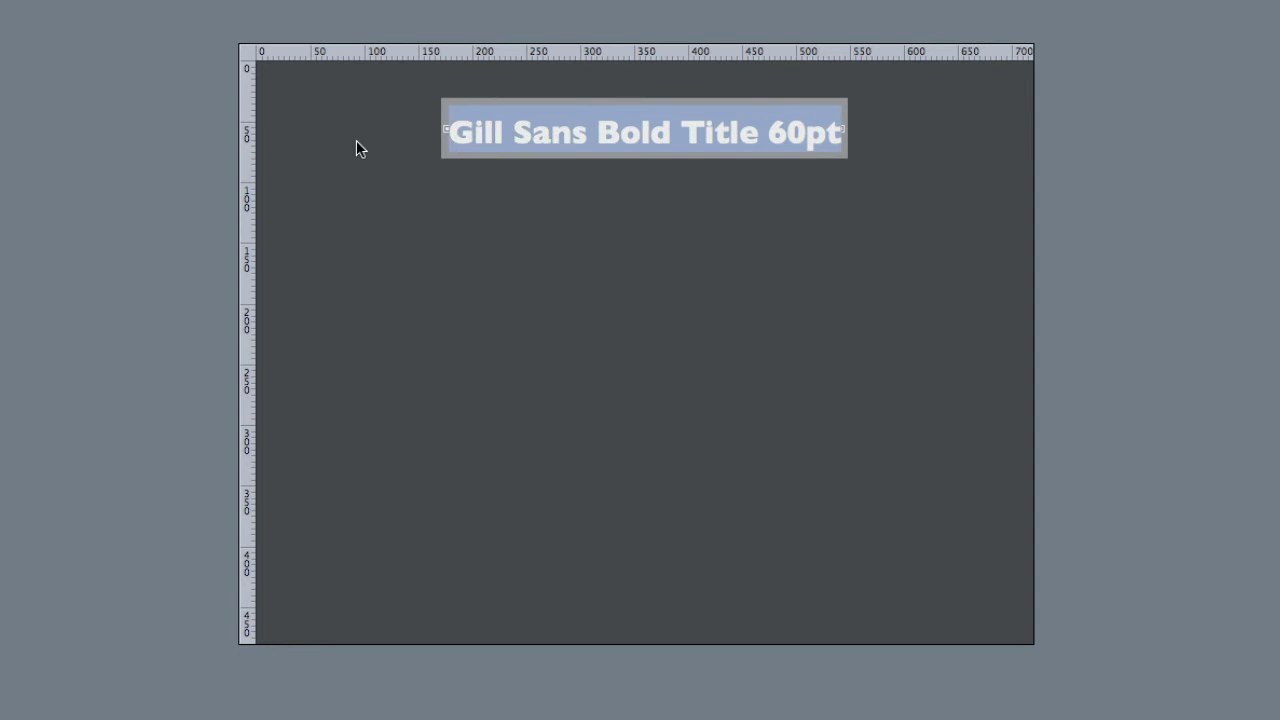
{"action": "key", "text": "BackSpace"}
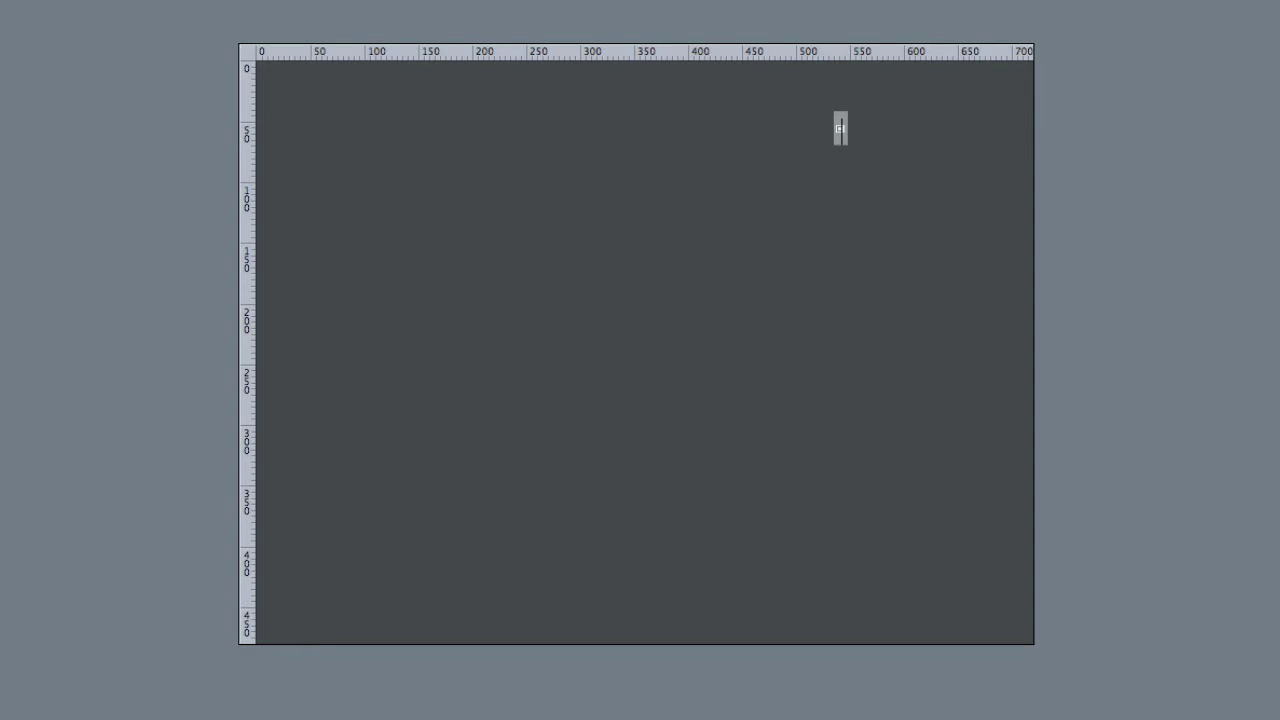
{"action": "type", "text": "DVD TIT"}
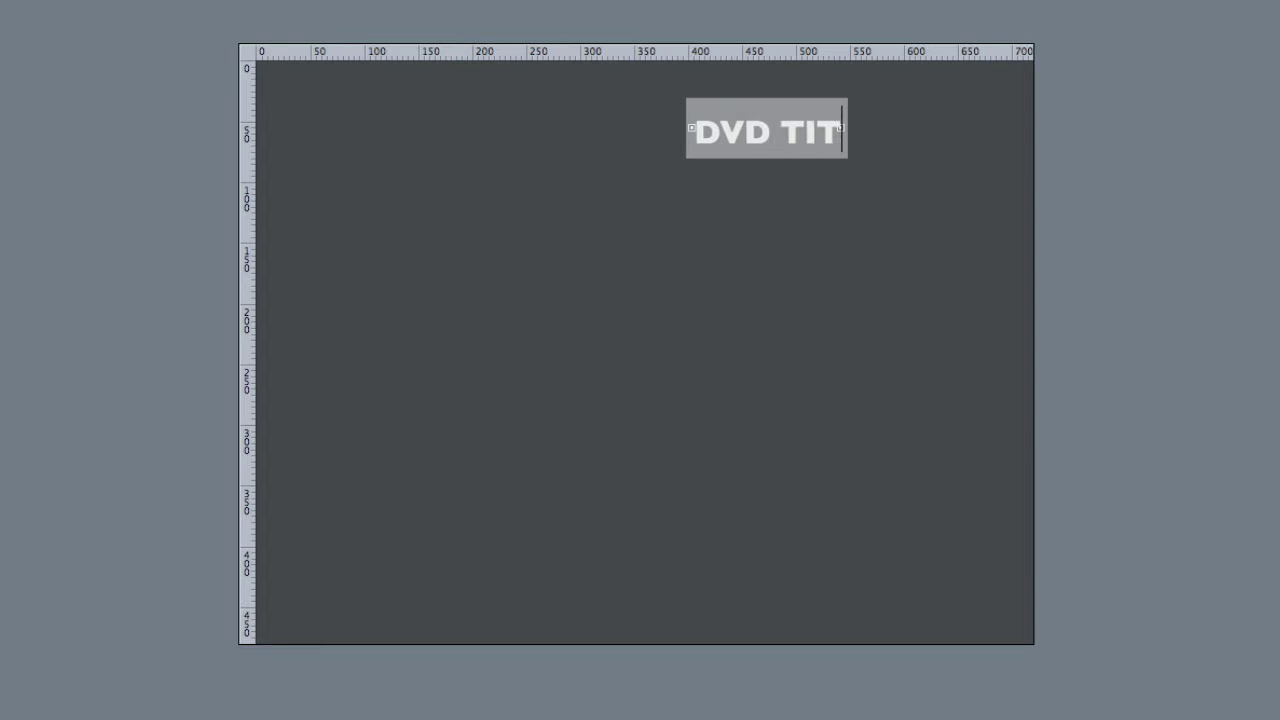
{"action": "type", "text": "LE"}
{"action": "left_click", "coordinate": [427, 230]}
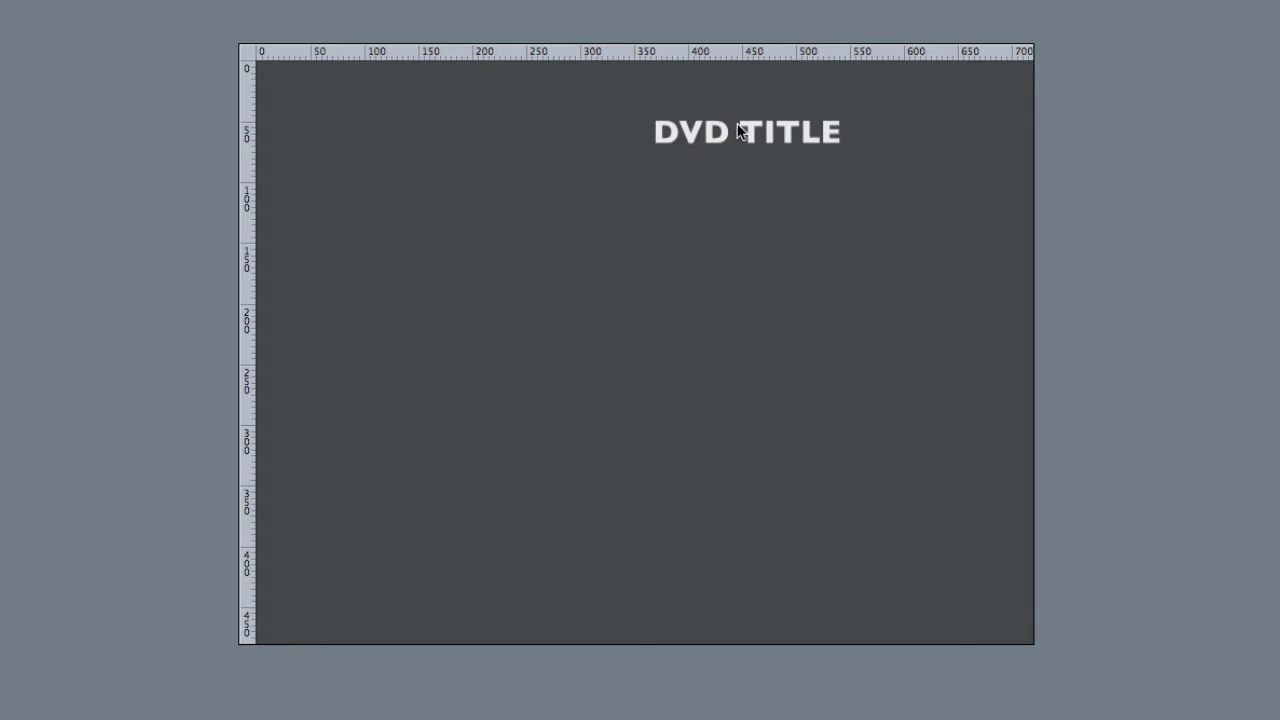
{"action": "left_click_drag", "start_coordinate": [738, 131], "coordinate": [616, 146]}
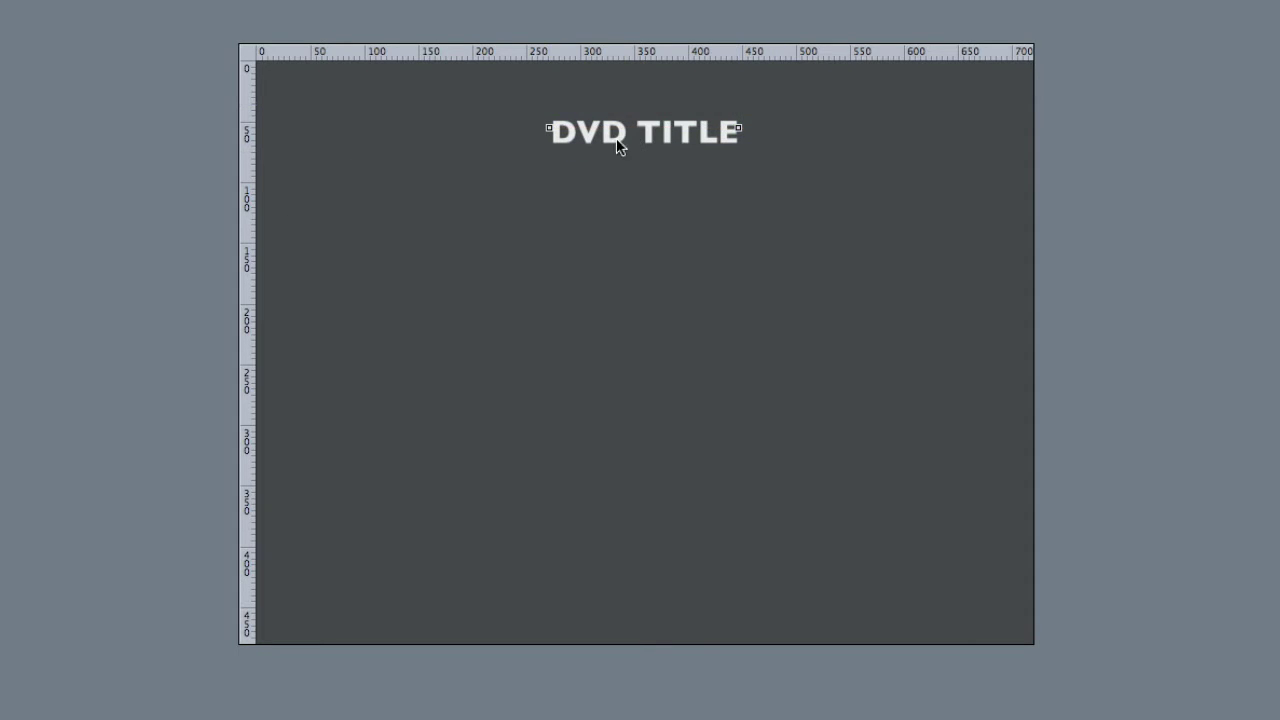
Open the font settings for the DVD TITLE text and enlarge it to size 61
{"action": "double_click", "coordinate": [600, 137]}
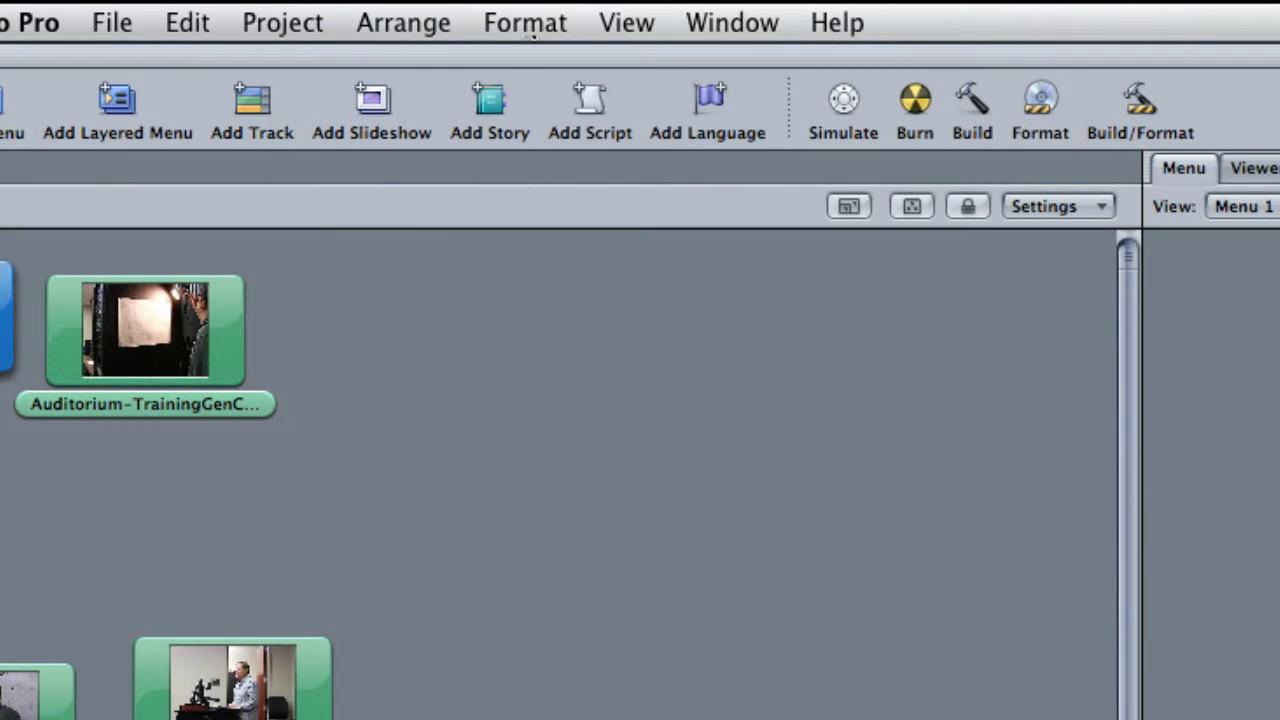
{"action": "left_click", "coordinate": [531, 33]}
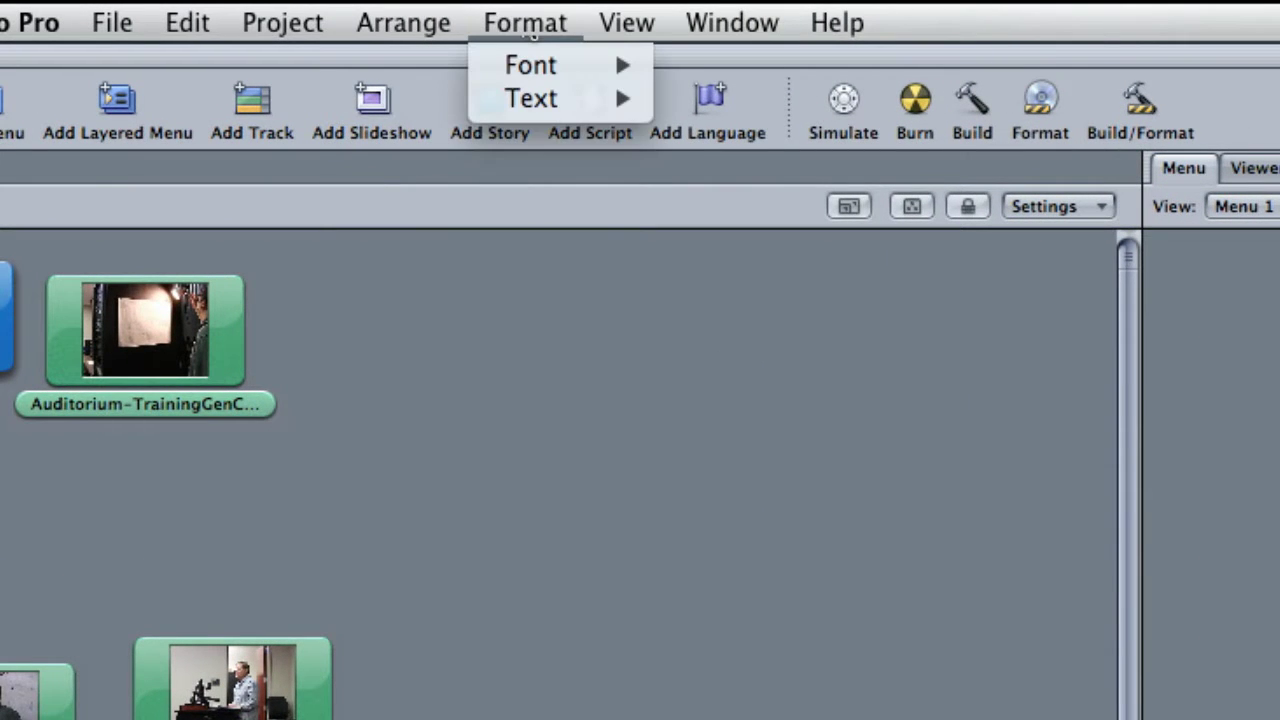
{"action": "mouse_move", "coordinate": [521, 70]}
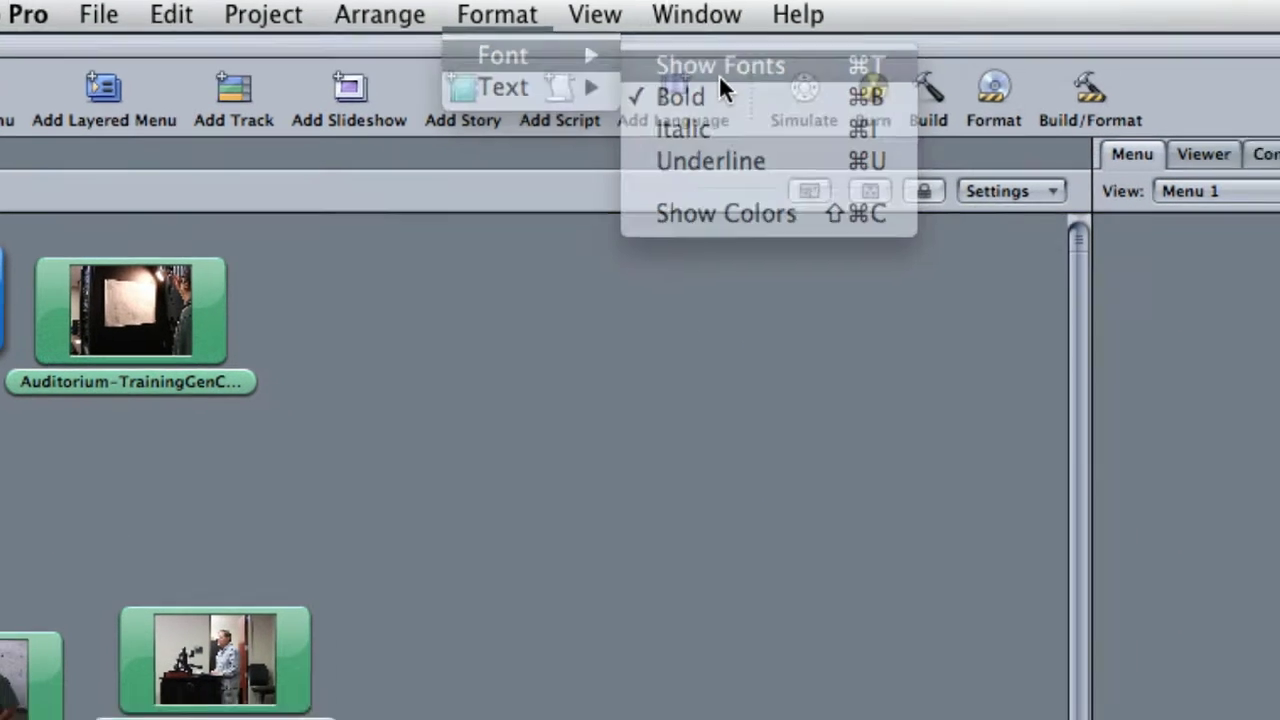
{"action": "left_click", "coordinate": [757, 78]}
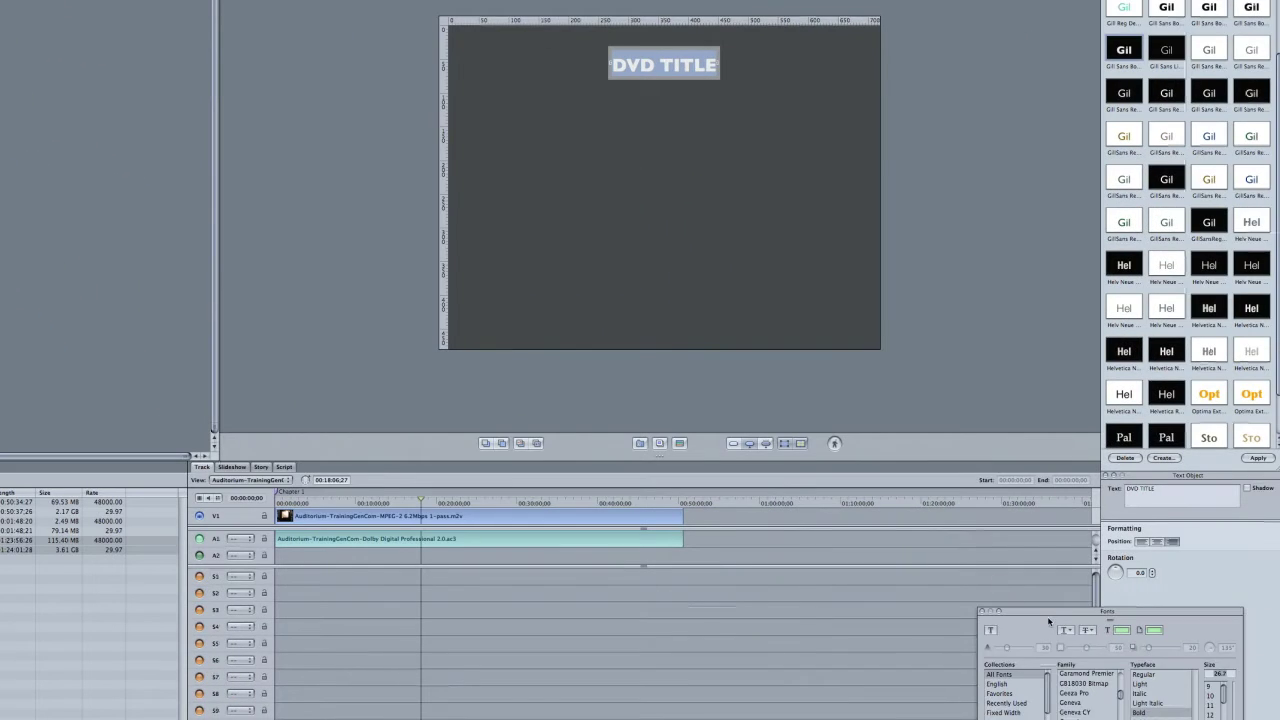
{"action": "left_click_drag", "start_coordinate": [1049, 621], "coordinate": [855, 71]}
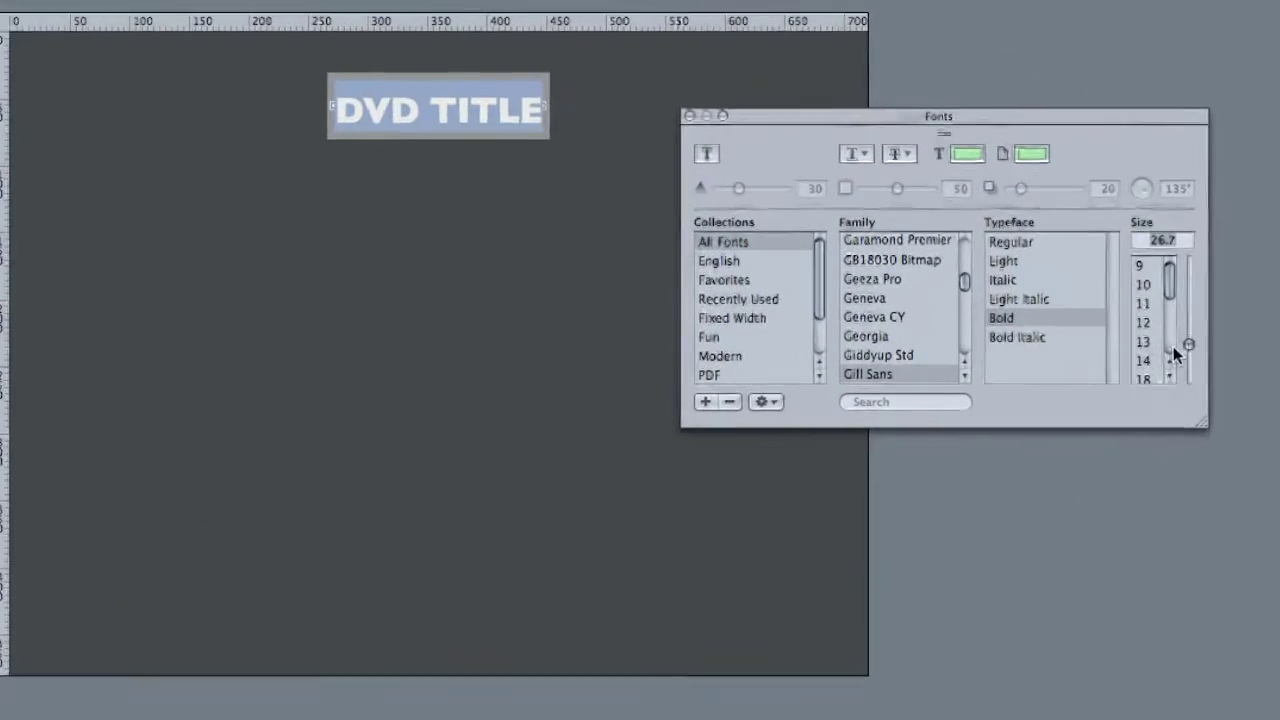
{"action": "left_click_drag", "start_coordinate": [1095, 241], "coordinate": [1097, 248]}
{"action": "left_click_drag", "start_coordinate": [1239, 405], "coordinate": [1238, 330]}
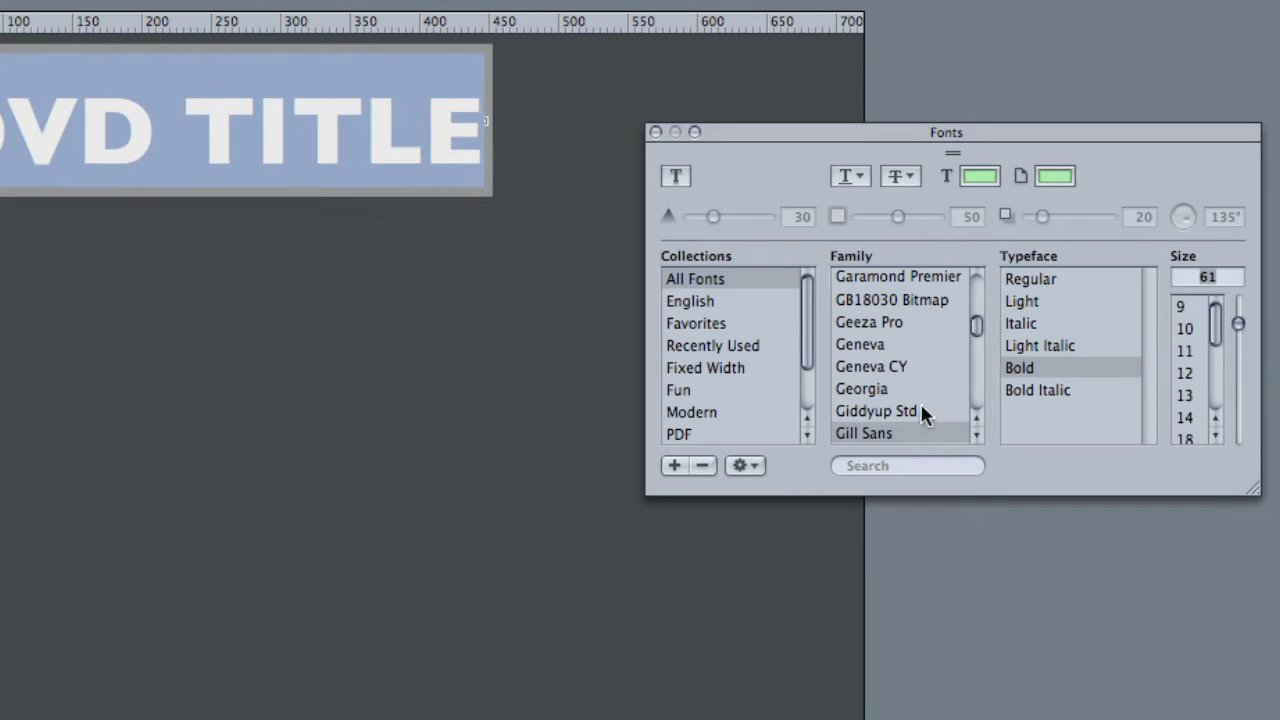
Set the title's font family to Geneva CY, close the font settings and re-centre the enlarged title
{"action": "left_click", "coordinate": [876, 410]}
{"action": "left_click", "coordinate": [850, 349]}
{"action": "left_click", "coordinate": [861, 388]}
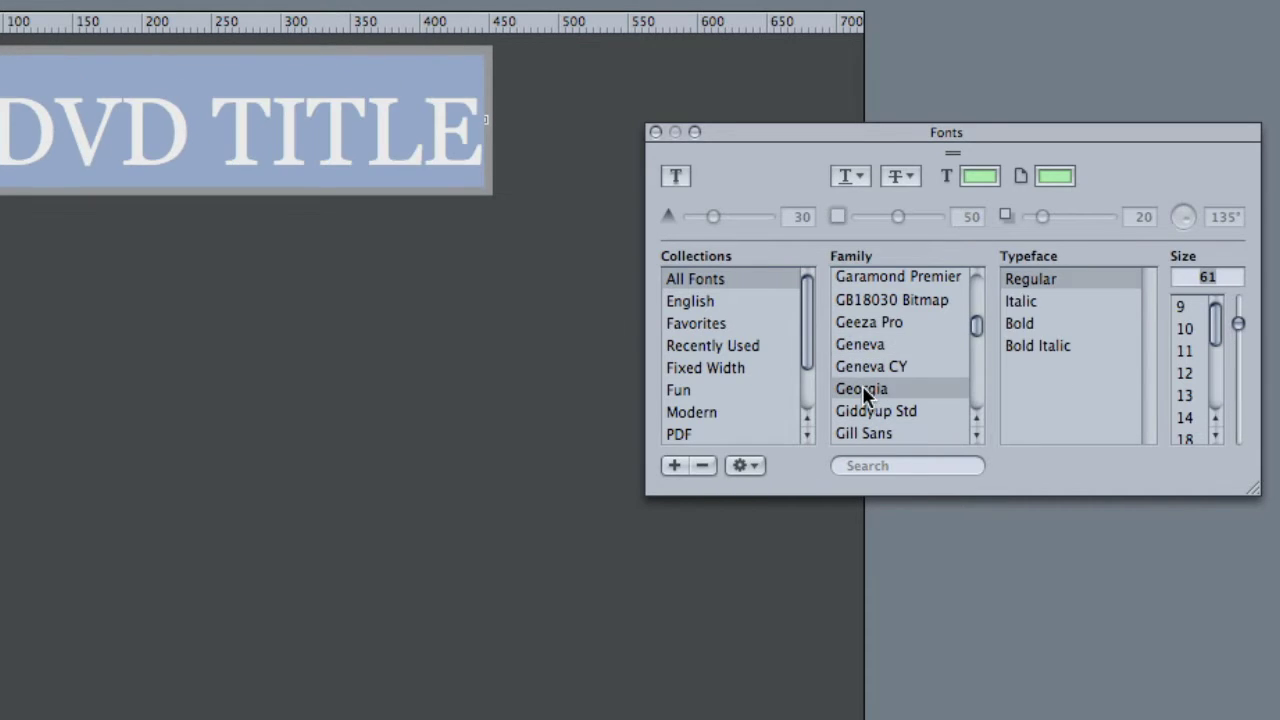
{"action": "left_click", "coordinate": [889, 369]}
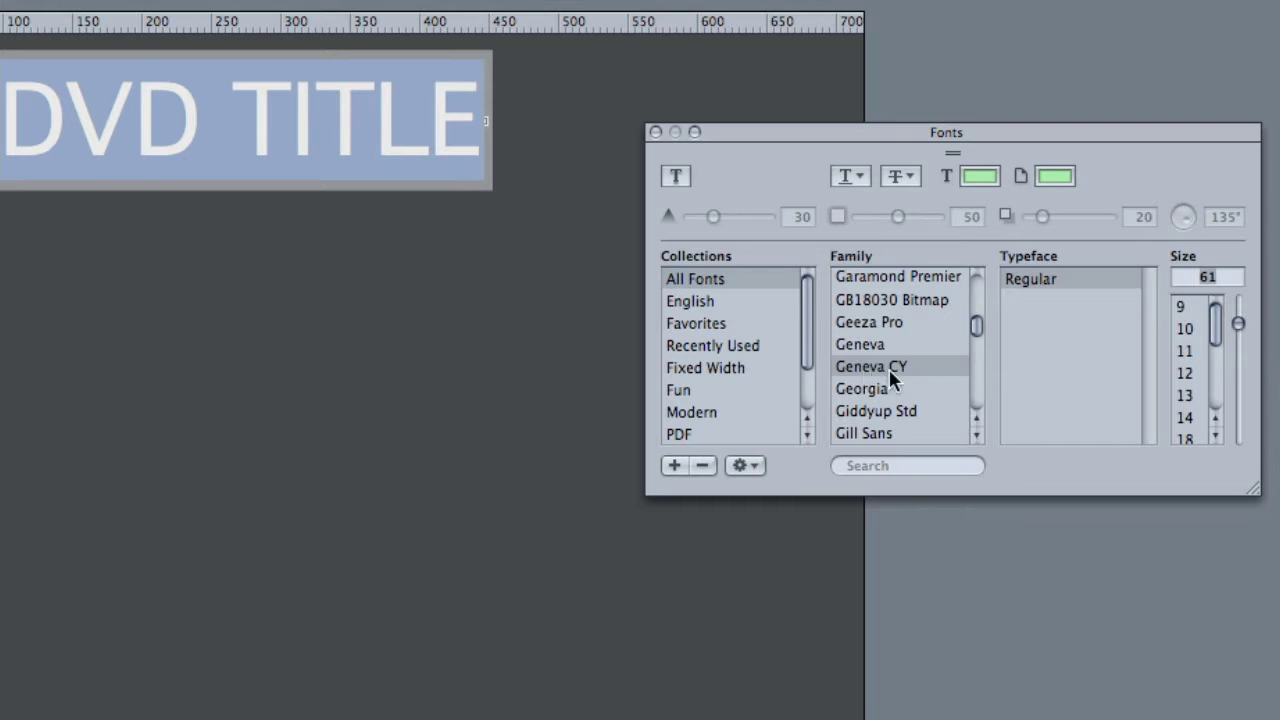
{"action": "left_click", "coordinate": [654, 131]}
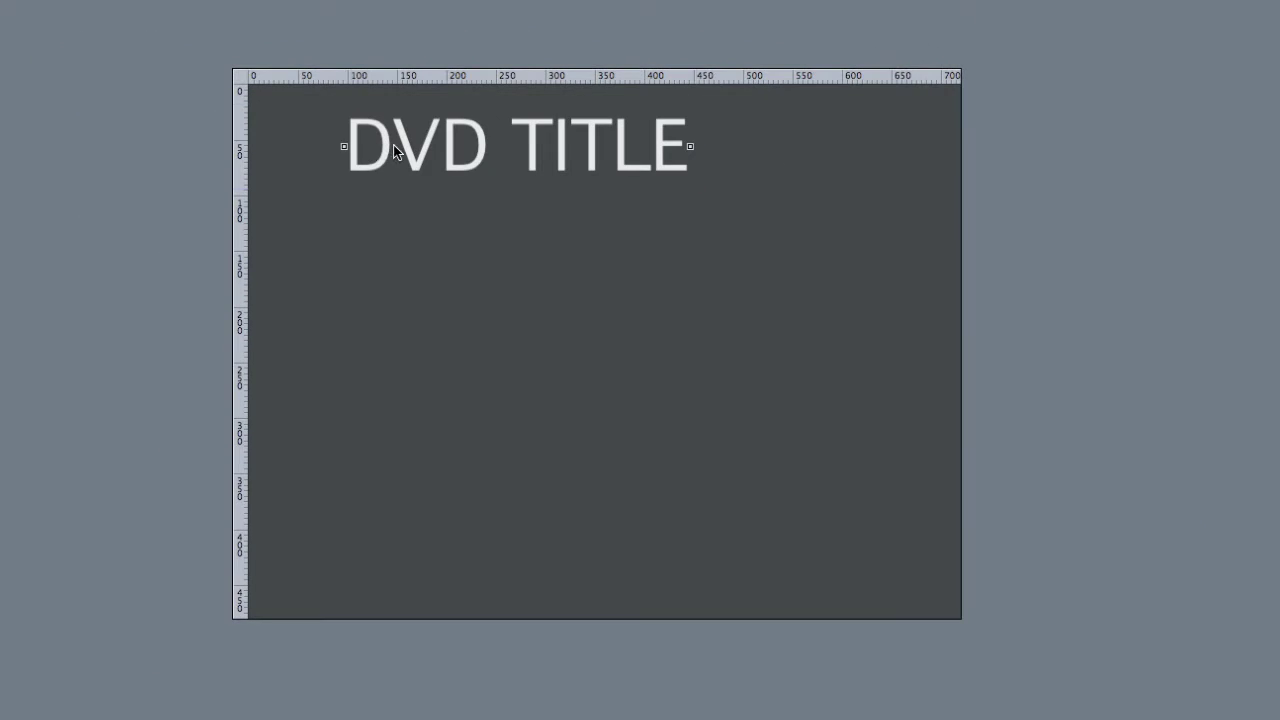
{"action": "left_click_drag", "start_coordinate": [394, 150], "coordinate": [506, 177]}
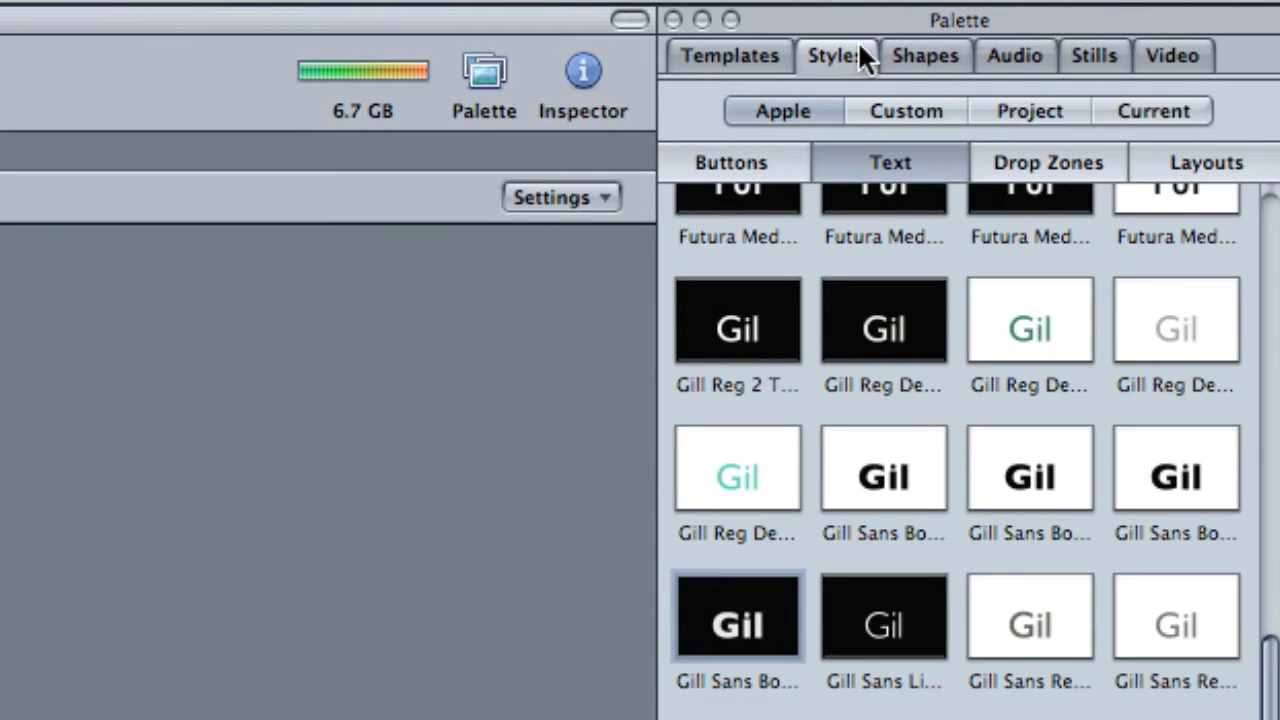
Add the Satin Red button style with the white dot and capitalized "Button" label to the menu, below the title's left end
{"action": "left_click", "coordinate": [730, 165]}
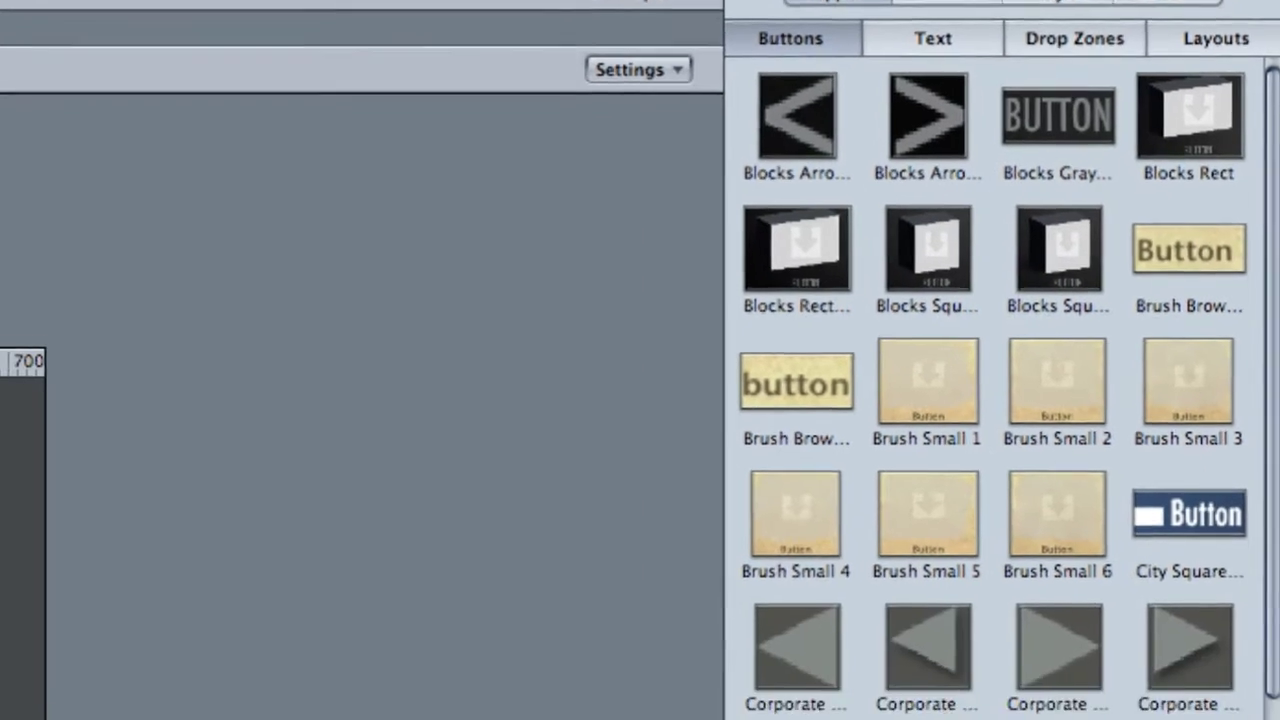
{"action": "scroll", "coordinate": [1175, 550], "scroll_direction": "down", "scroll_amount": 5}
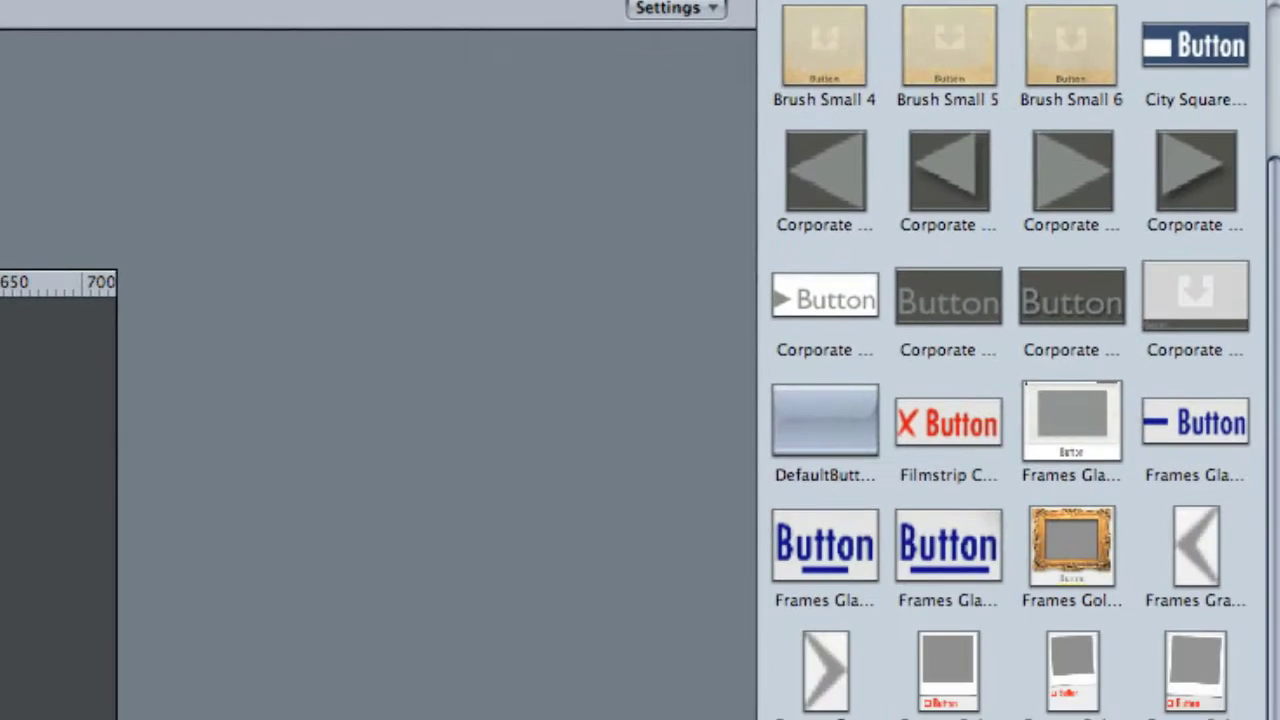
{"action": "scroll", "coordinate": [1015, 360], "scroll_direction": "down", "scroll_amount": 10}
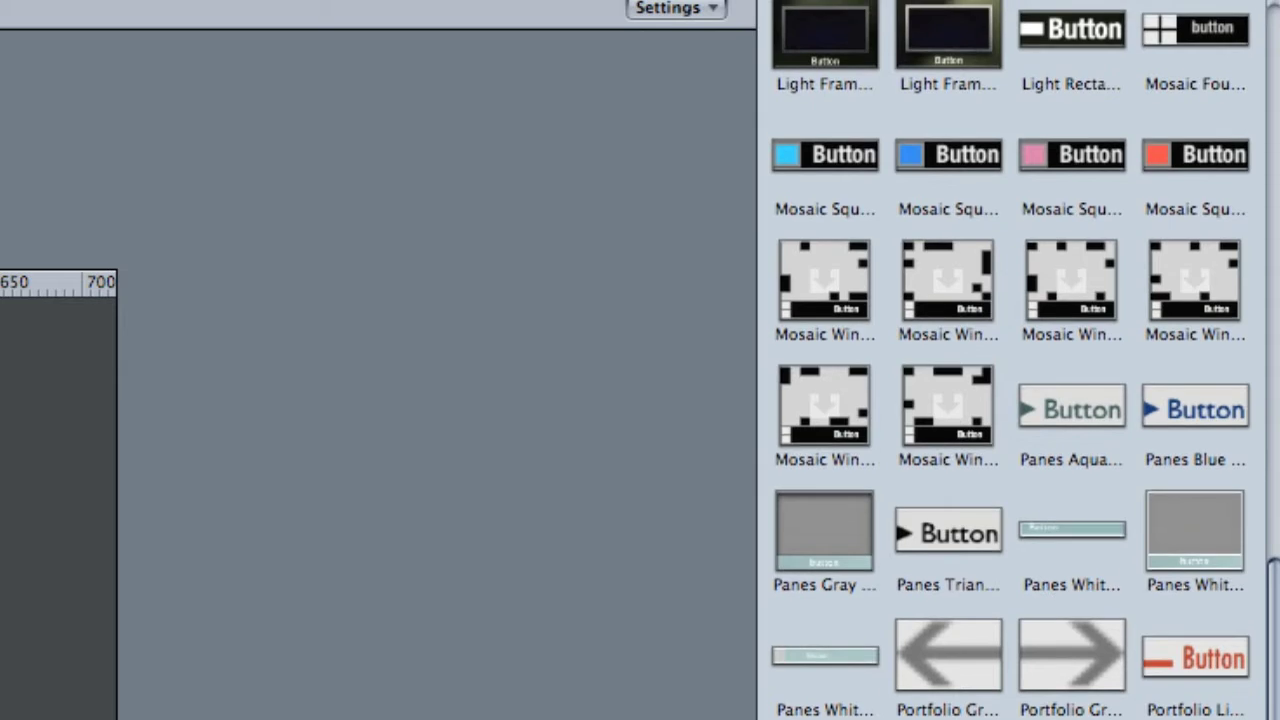
{"action": "scroll", "coordinate": [1005, 495], "scroll_direction": "down", "scroll_amount": 4}
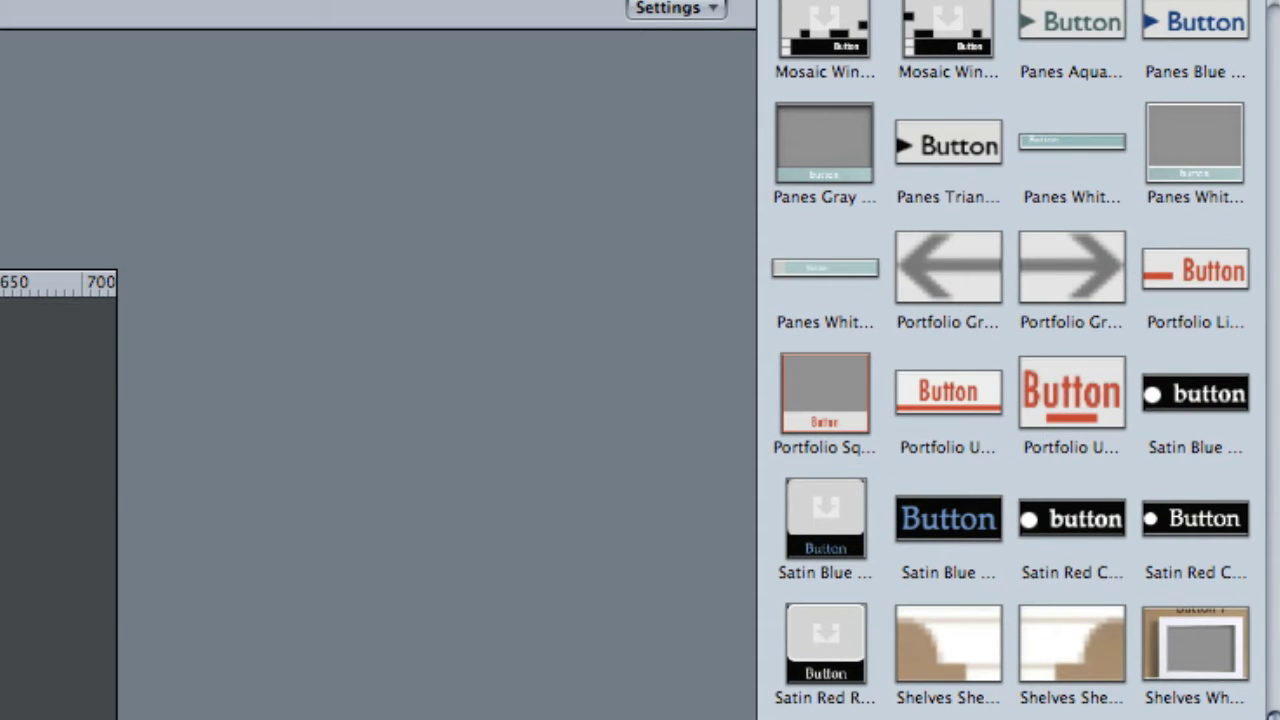
{"action": "scroll", "coordinate": [1010, 400], "scroll_direction": "down", "scroll_amount": 5}
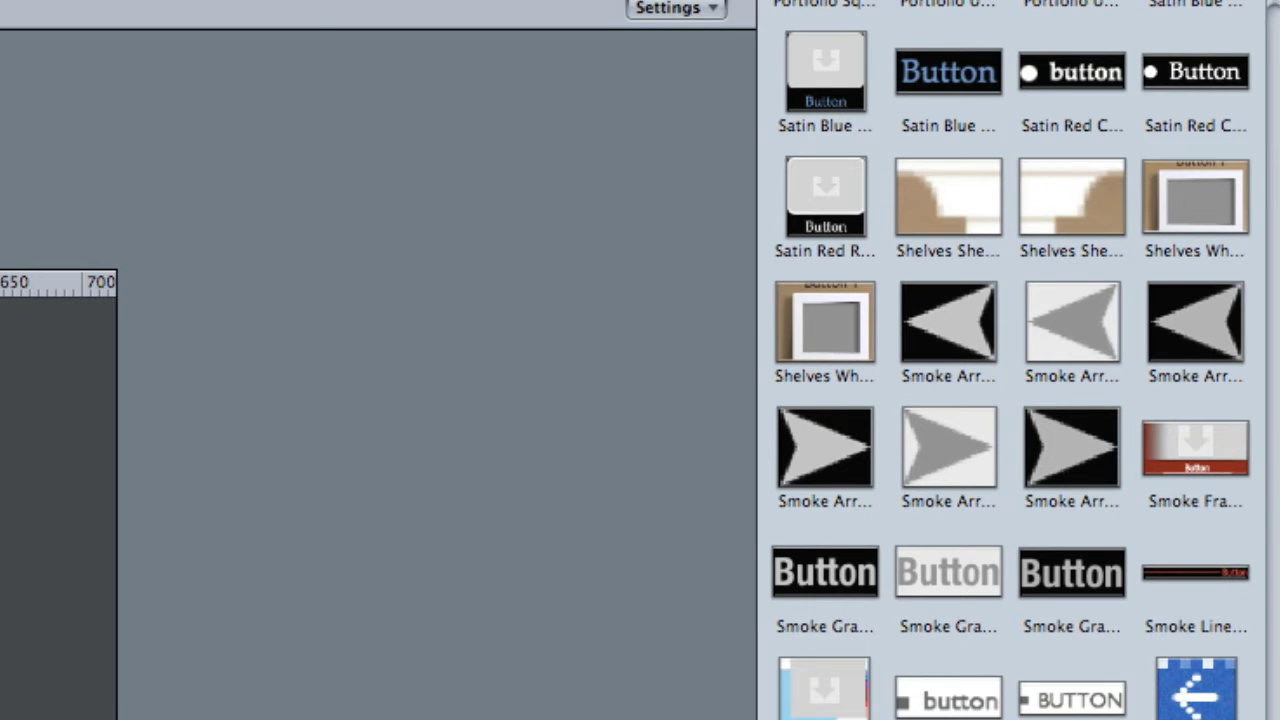
{"action": "left_click_drag", "start_coordinate": [1186, 62], "coordinate": [380, 269]}
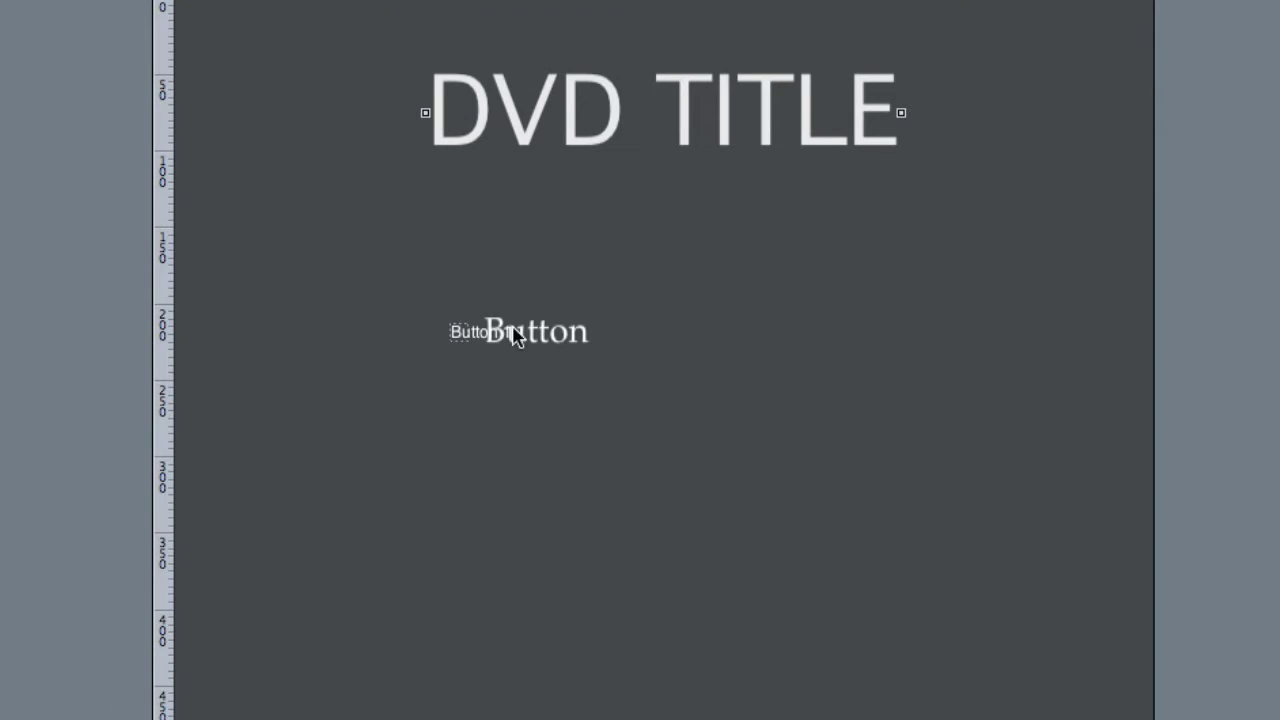
{"action": "left_click_drag", "start_coordinate": [515, 330], "coordinate": [395, 258]}
Change the new menu button's label text to "Auditorium"
{"action": "double_click", "coordinate": [398, 256]}
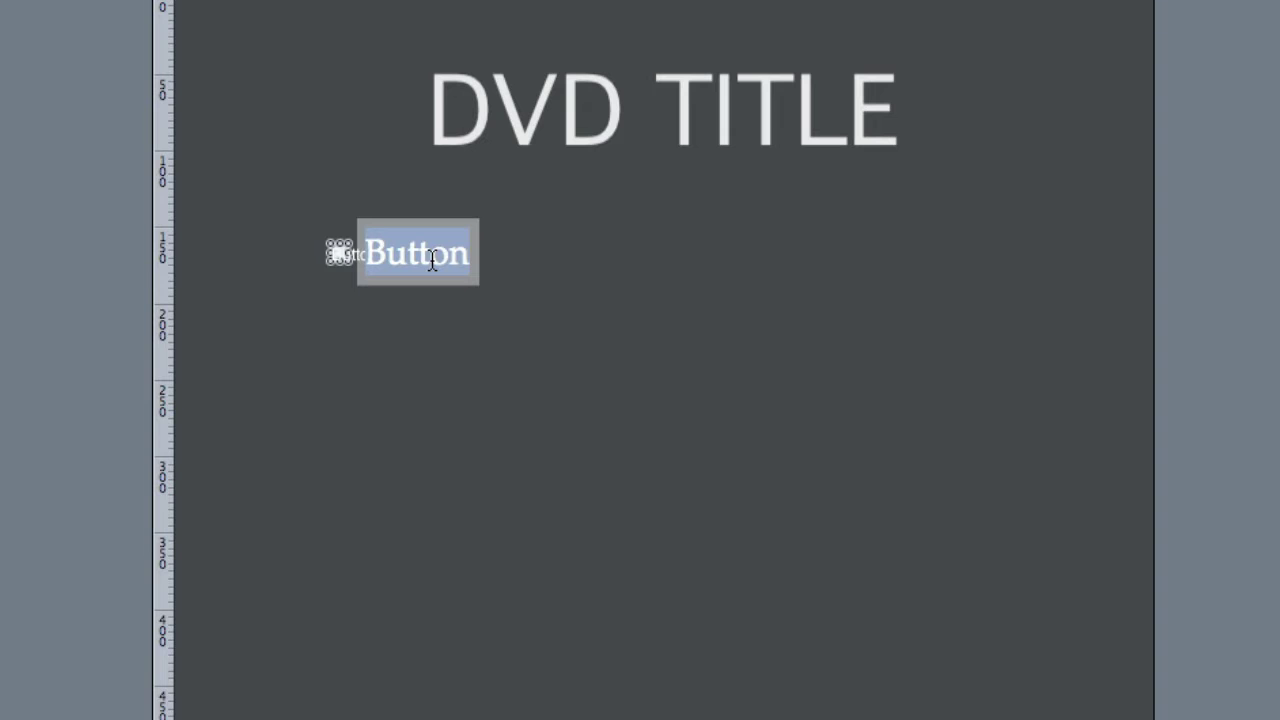
{"action": "type", "text": "Auditoru"}
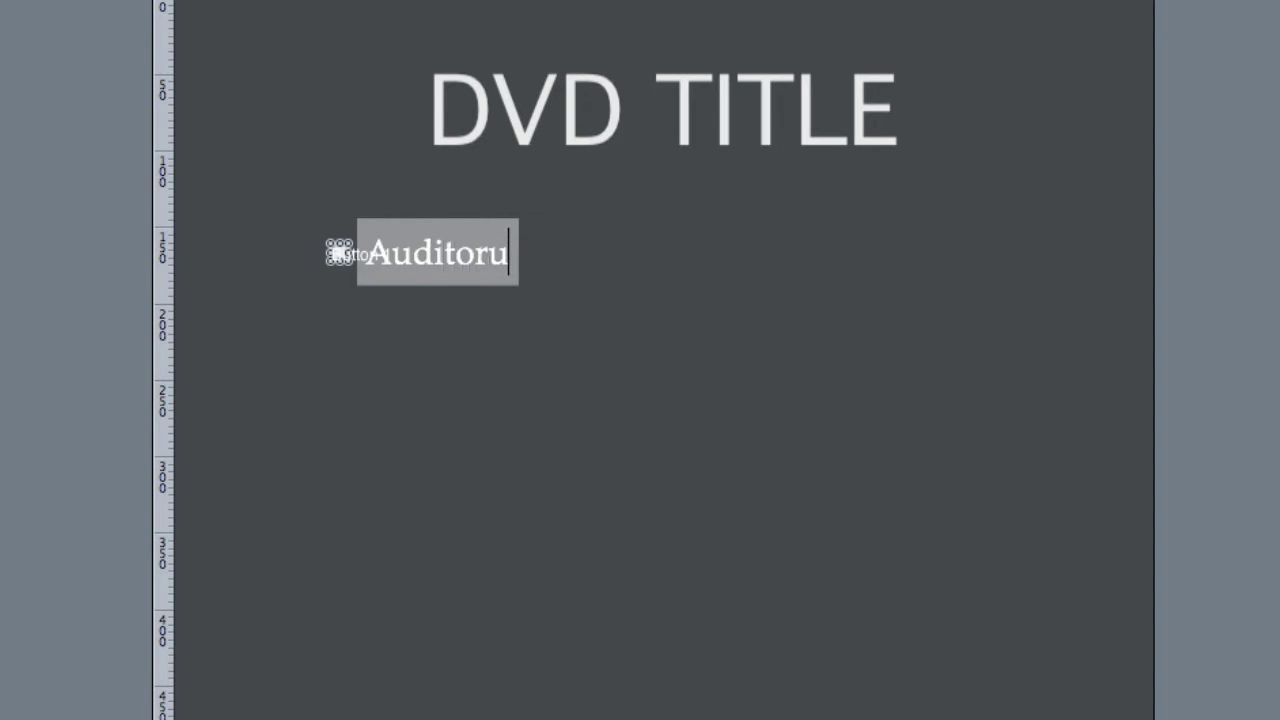
{"action": "key", "text": "BackSpace"}
{"action": "type", "text": "ium"}
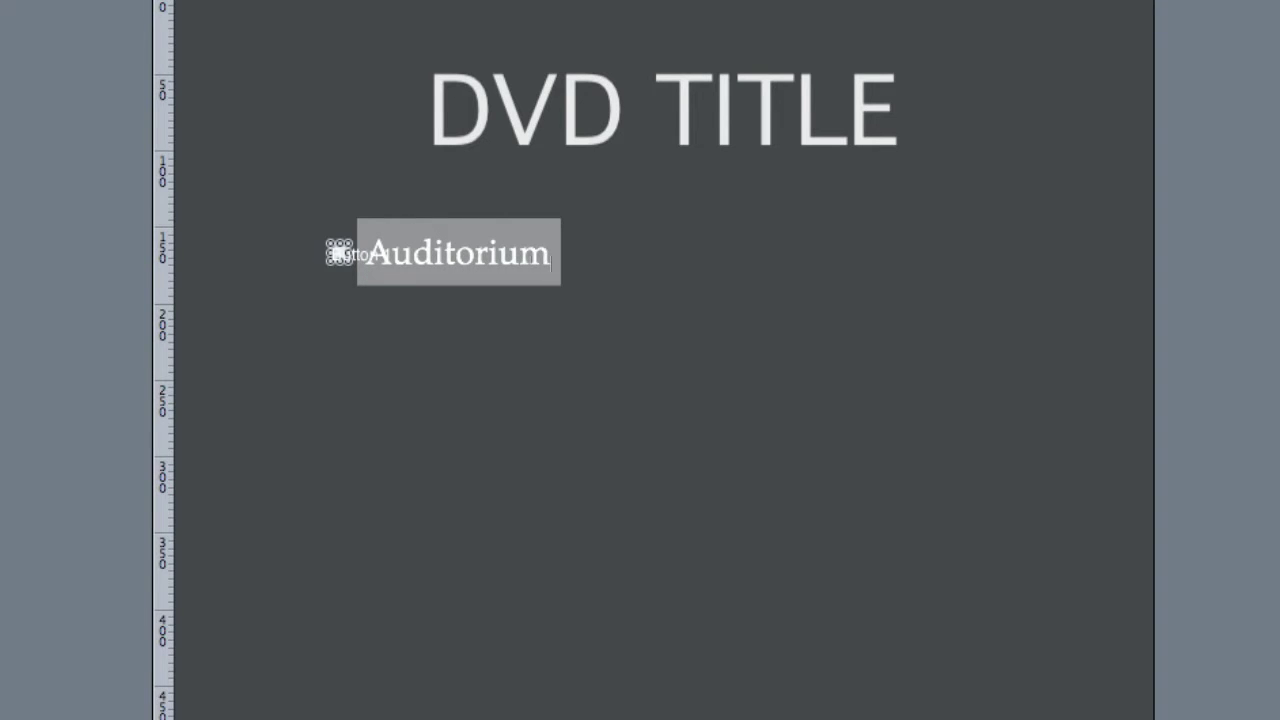
{"action": "left_click", "coordinate": [420, 343]}
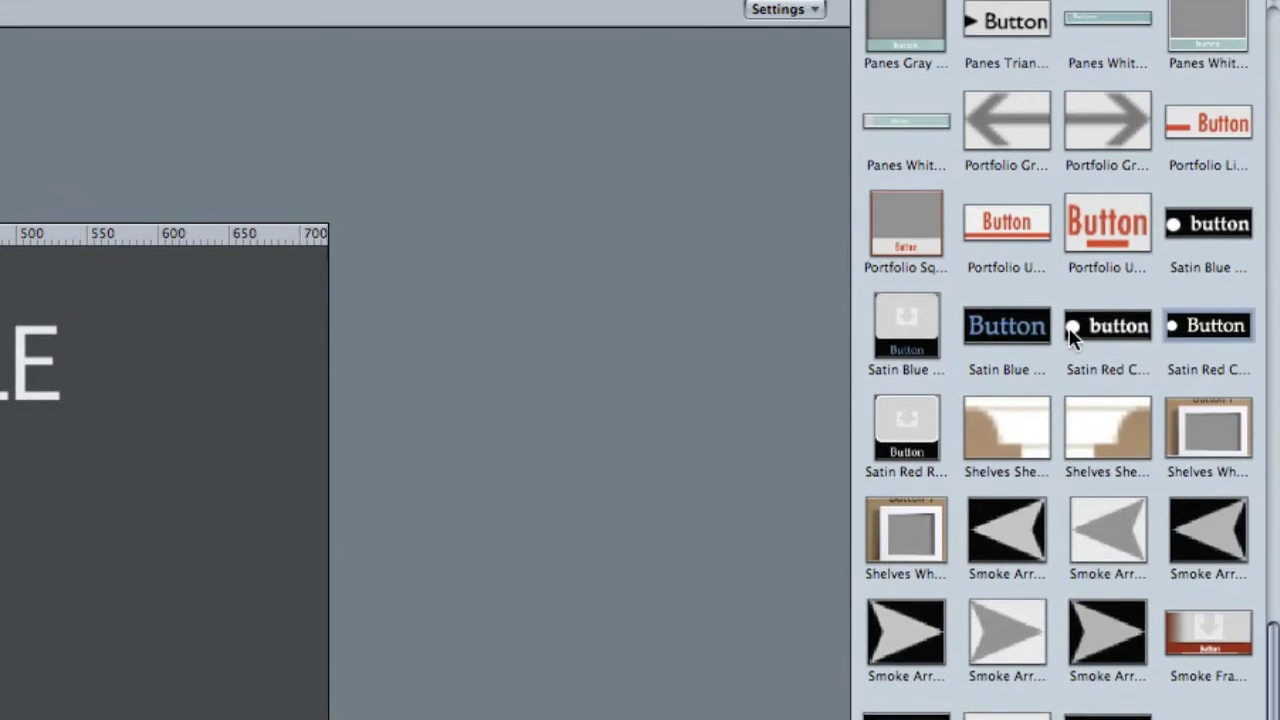
Add the gold picture-frame button style to the menu, to the right of the Auditorium button
{"action": "scroll", "coordinate": [1070, 335], "scroll_direction": "up", "scroll_amount": 15}
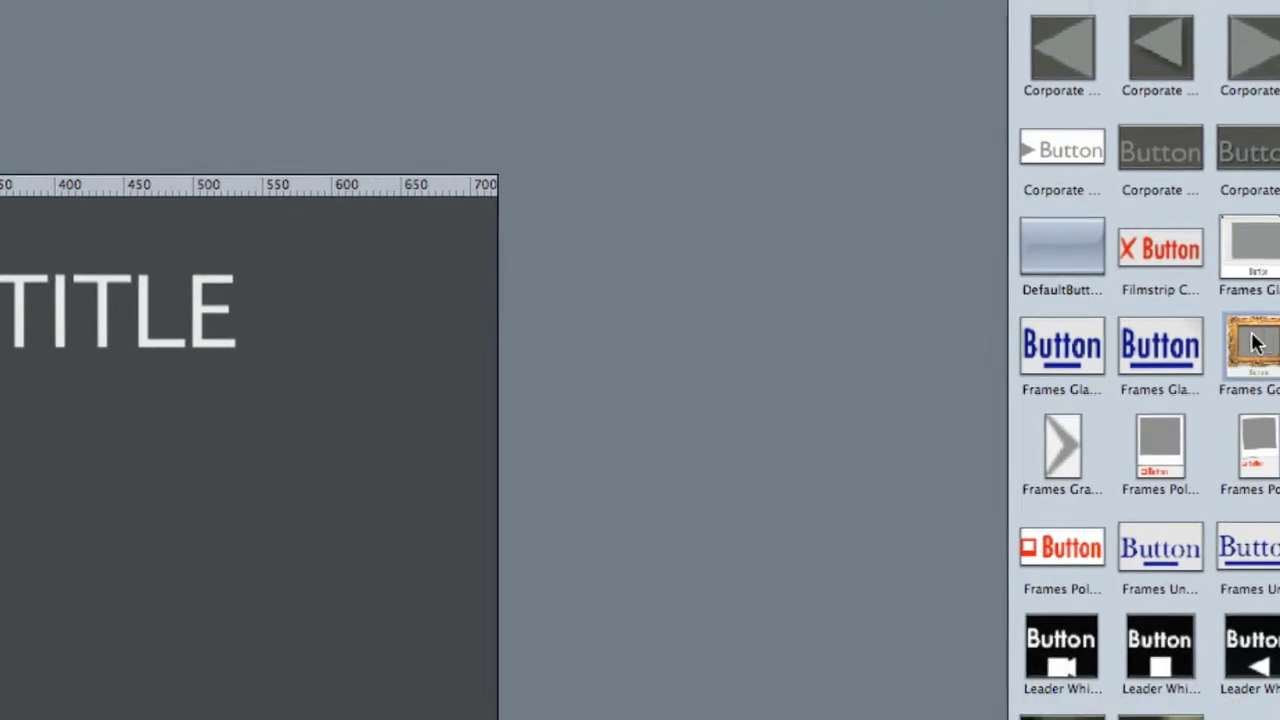
{"action": "left_click_drag", "start_coordinate": [1256, 343], "coordinate": [32, 488]}
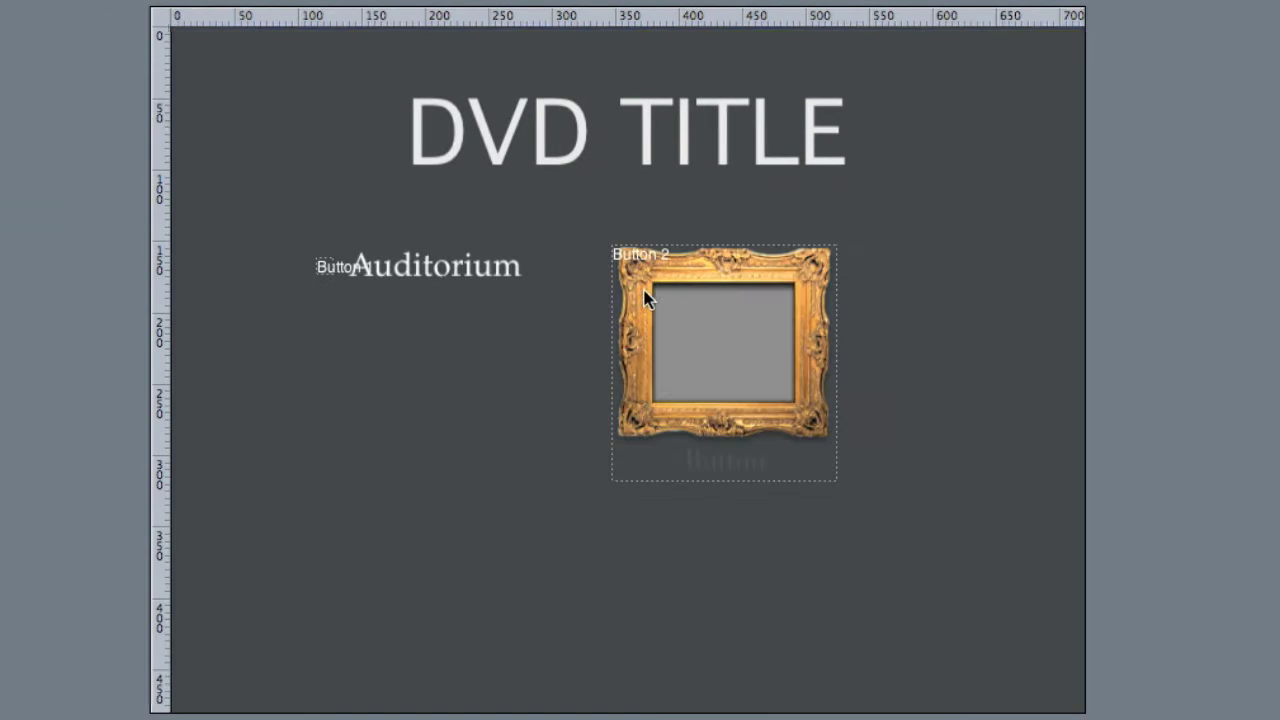